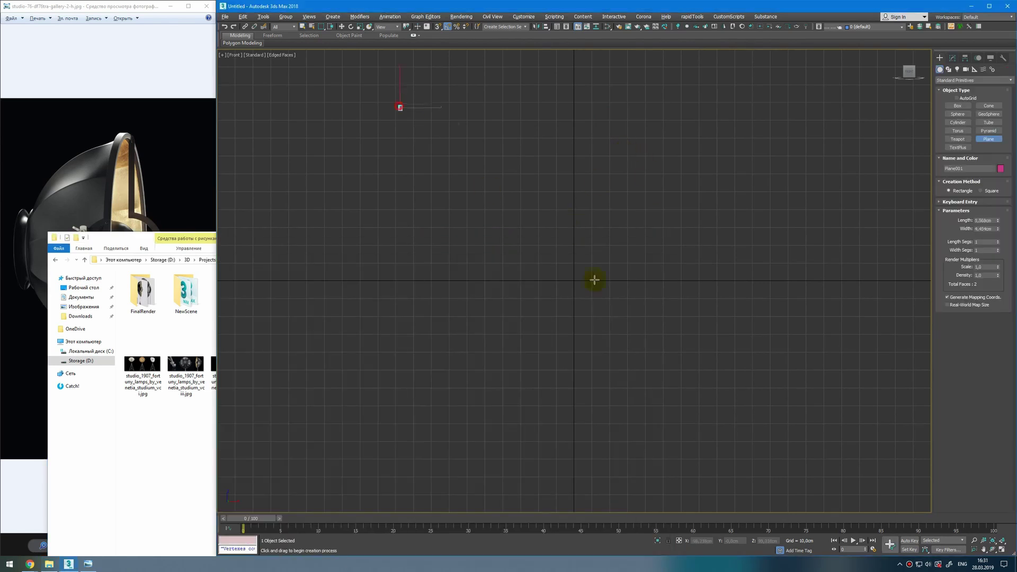
Step: Create a plane in the front view and set its length and width to 1196 cm each
drag(399, 106, 753, 453)
click(951, 58)
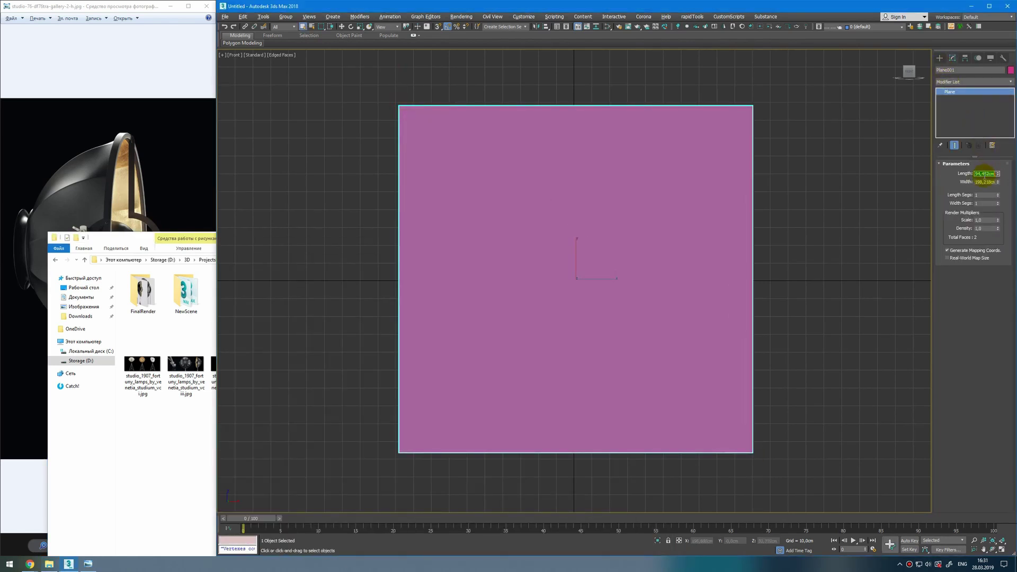
text(1196)
key(Tab)
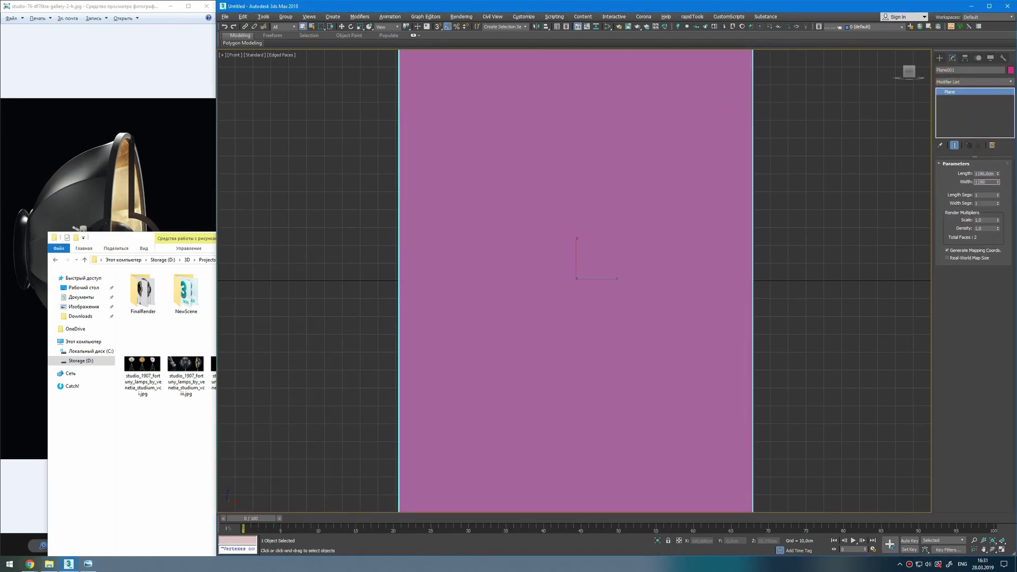
key(Return)
Step: Apply the image fortuny-studio-76-floor-lamp-dimensions.png from the Fortuny STUDIO 76 folder to the plane as its texture
scroll(749, 286, down, 5)
middle_drag(665, 292, 580, 307)
scroll(580, 307, down, 2)
click(198, 429)
drag(393, 290, 749, 227)
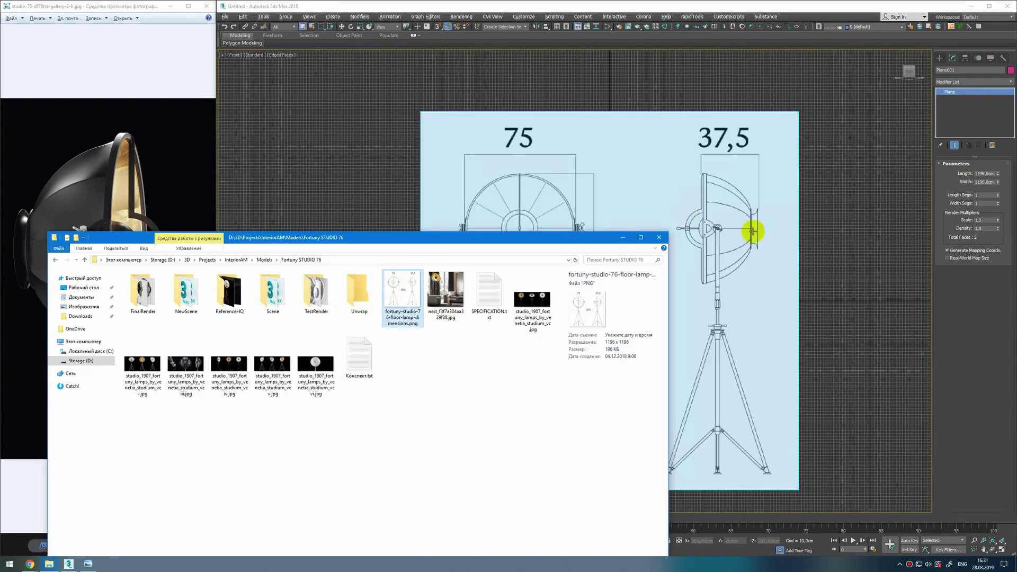
Step: Create a box in front of the blueprint plane in the perspective view, about 365 × 299 × 313 cm
click(777, 280)
key(p)
scroll(733, 331, down, 10)
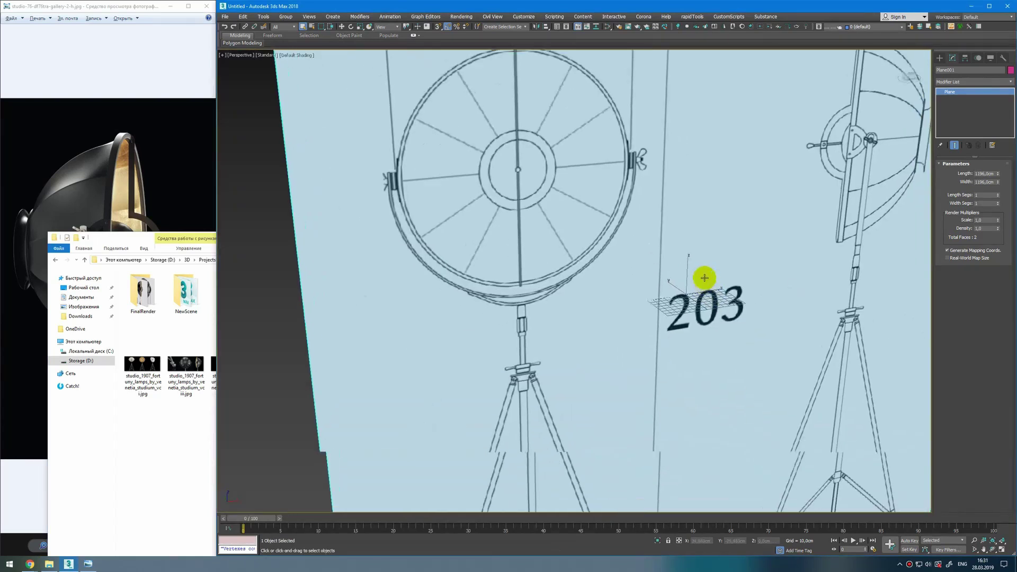
right_click(708, 403)
click(724, 387)
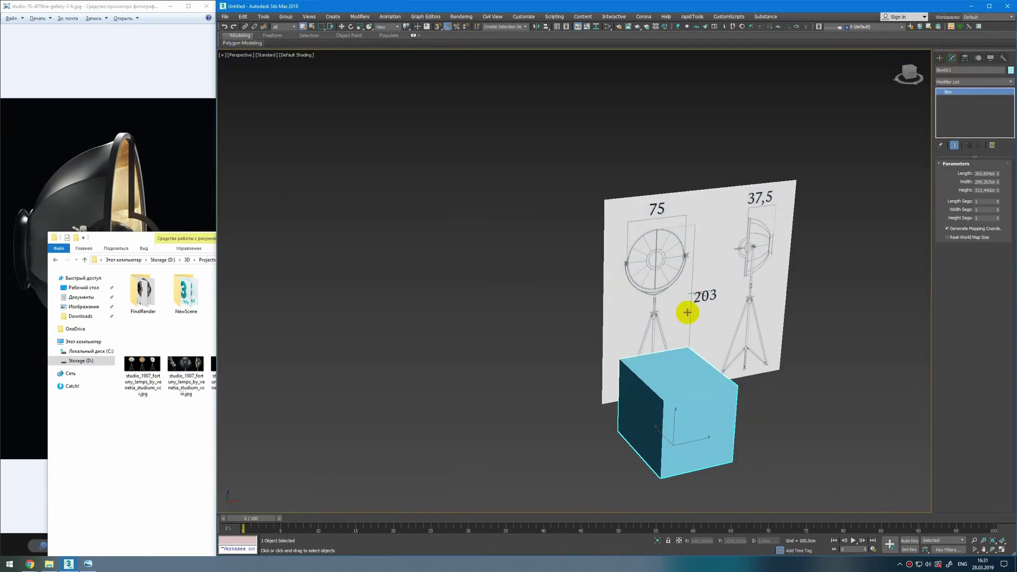
Step: Set the box's height to 203 cm, width to 75 cm and length to 37.5 cm
text(2)
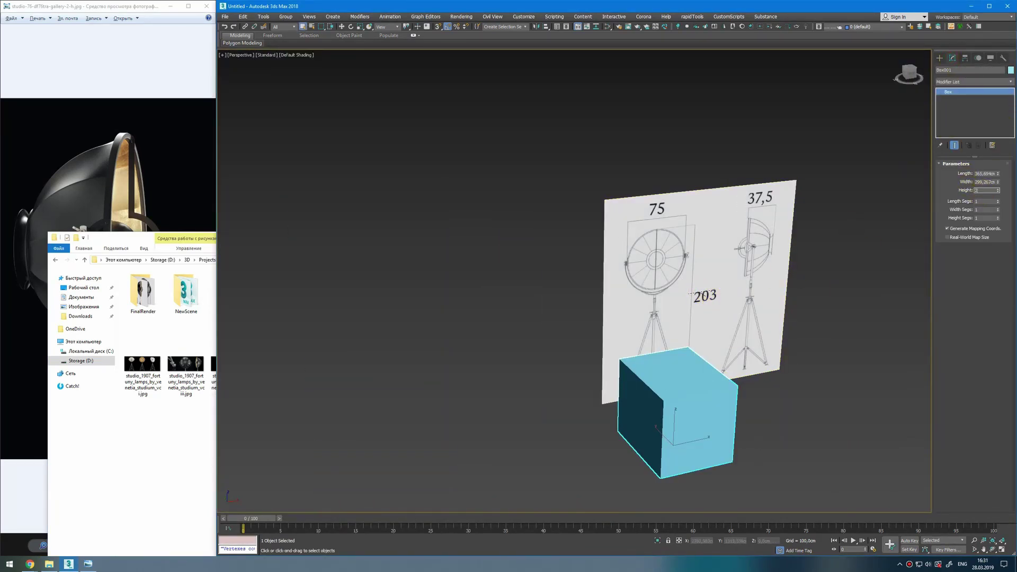
text(03)
key(shift+Tab)
text(75)
key(shift+Tab)
text(3)
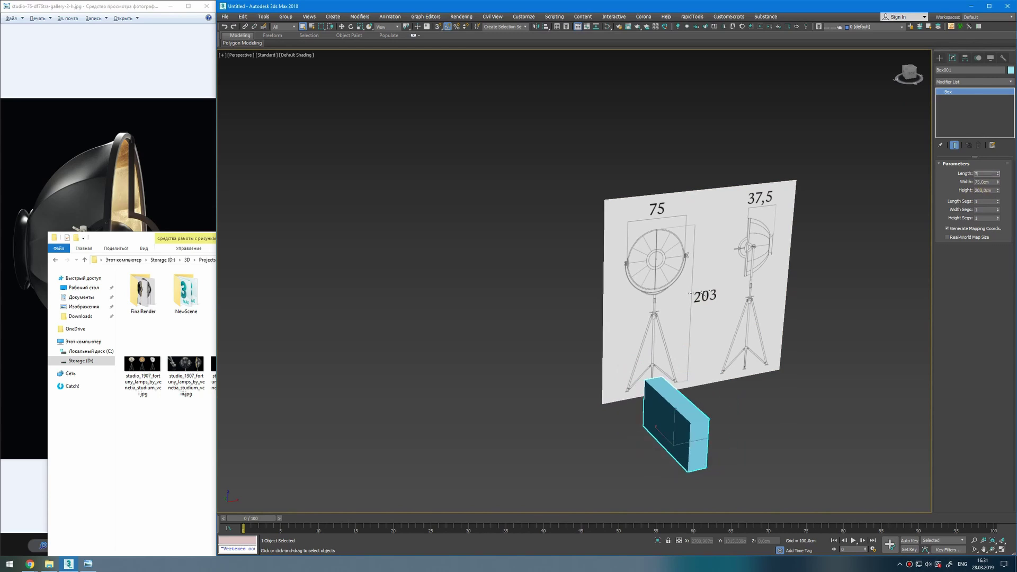
text(7,5)
key(Return)
Step: Move the box to the world origin with X, Y and Z at 0, working in the maximized front view
alt+middle_drag(684, 229, 665, 226)
key(alt+w)
middle_click(710, 130)
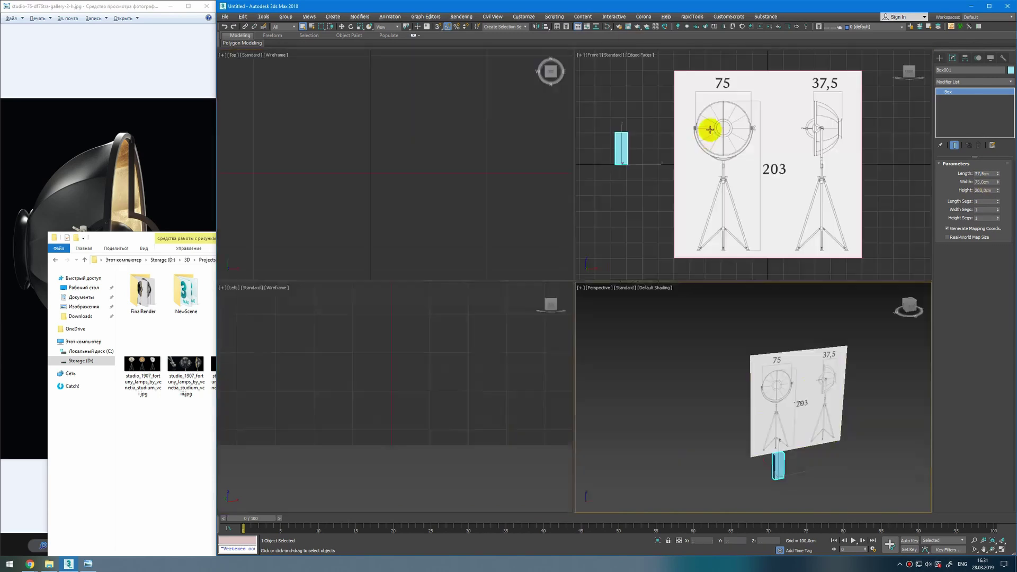
key(alt+w)
scroll(662, 185, down, 4)
key(w)
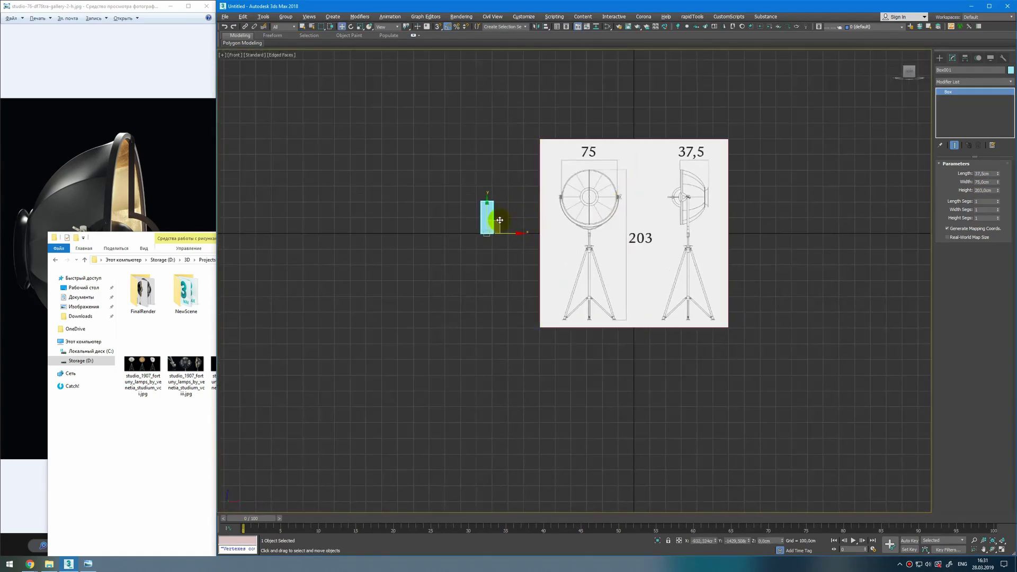
right_click(716, 542)
Step: Place the blueprint plane's pivot at the lower end of the drawing's 203 dimension line
scroll(634, 245, up, 5)
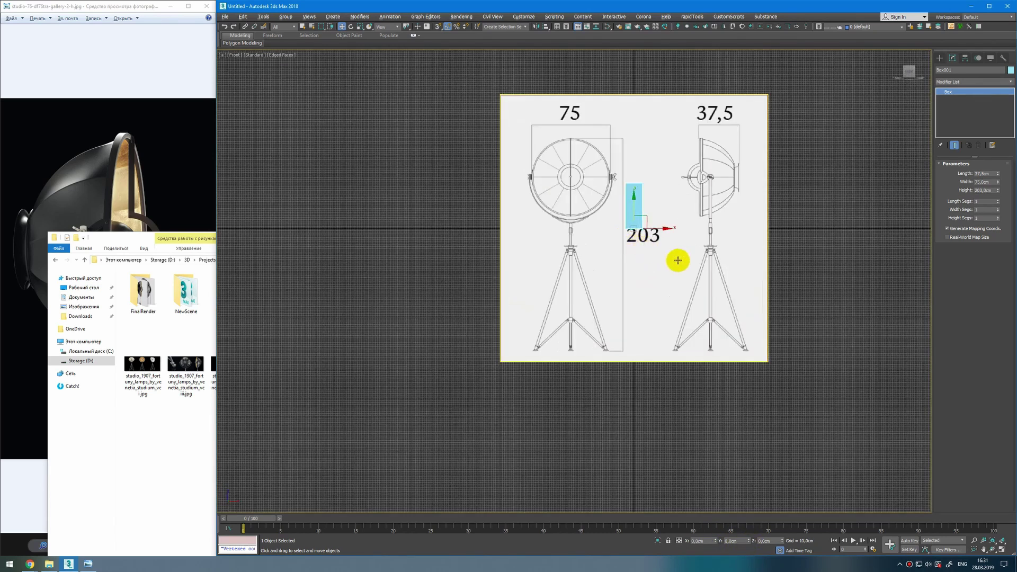
click(563, 372)
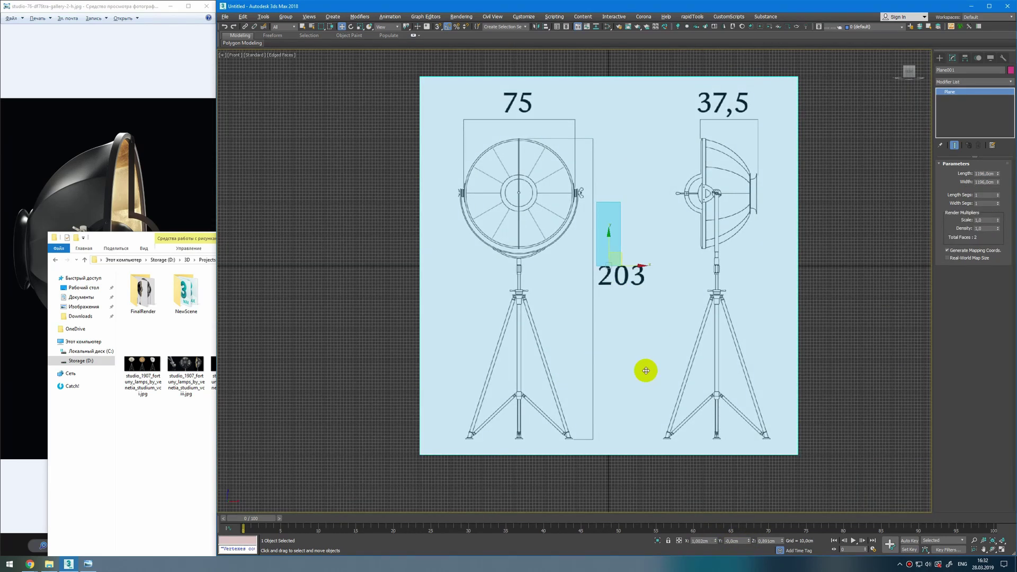
drag(629, 261, 597, 438)
scroll(596, 438, up, 5)
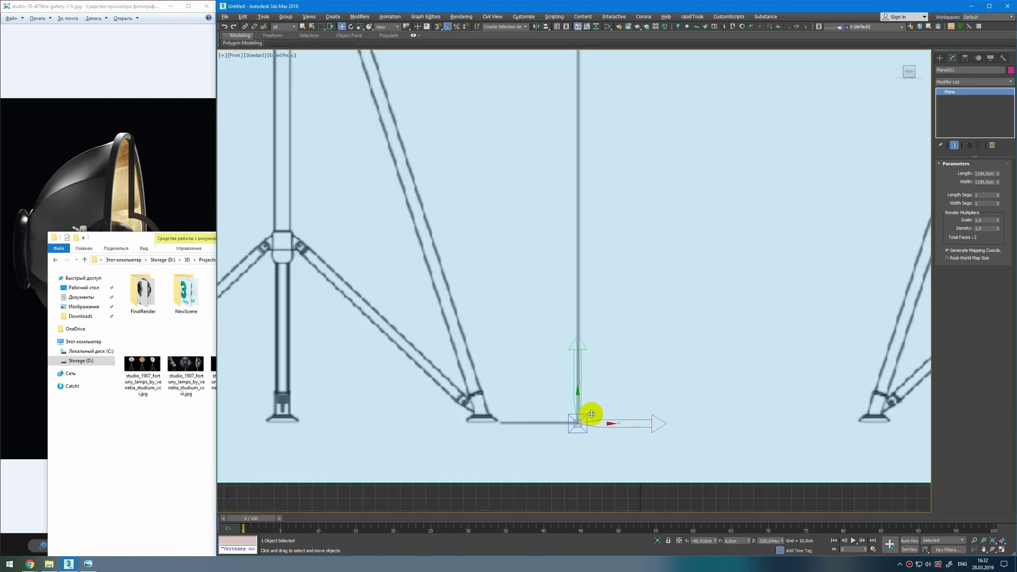
scroll(591, 413, down, 5)
Step: Turn on snapping and move the plane so its pivot meets the box's lower right corner
middle_drag(645, 305, 655, 184)
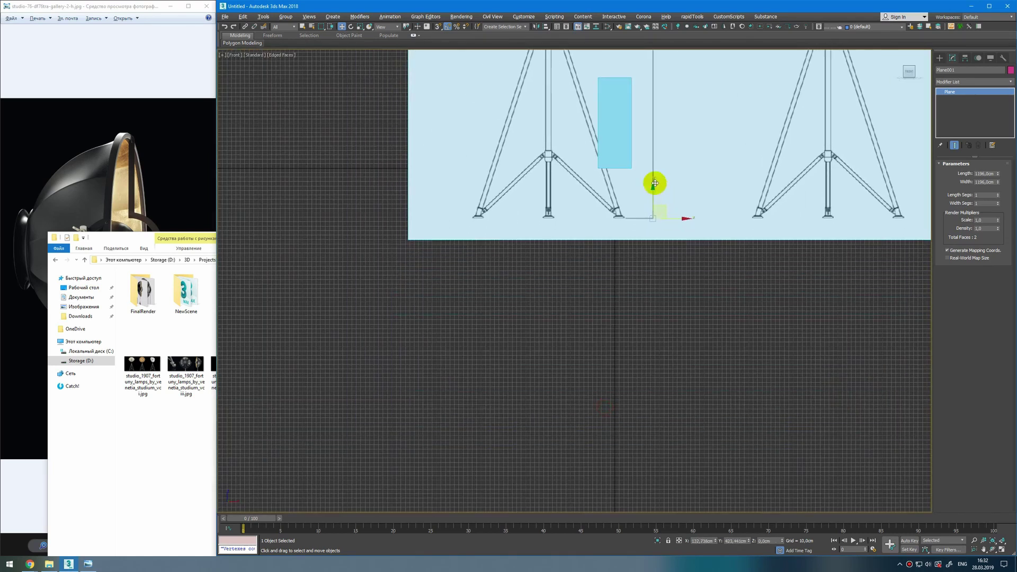
key(s)
drag(655, 184, 627, 166)
middle_drag(630, 168, 614, 245)
Step: Make the box see-through and scale the plane uniformly to about 21.25% so the 203 dimension line matches the box's height
scroll(615, 245, up, 5)
key(r)
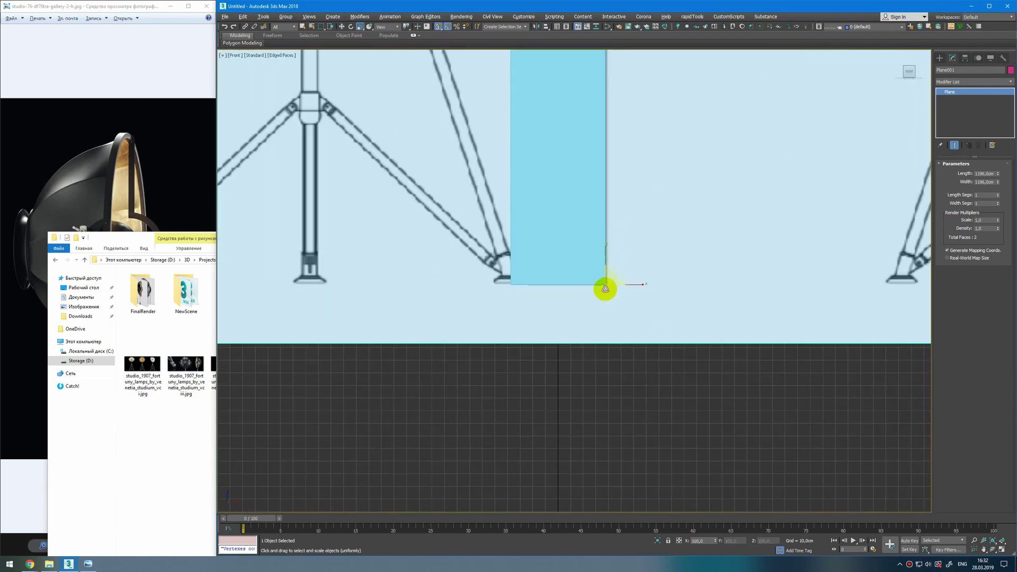
scroll(611, 279, down, 5)
key(alt+x)
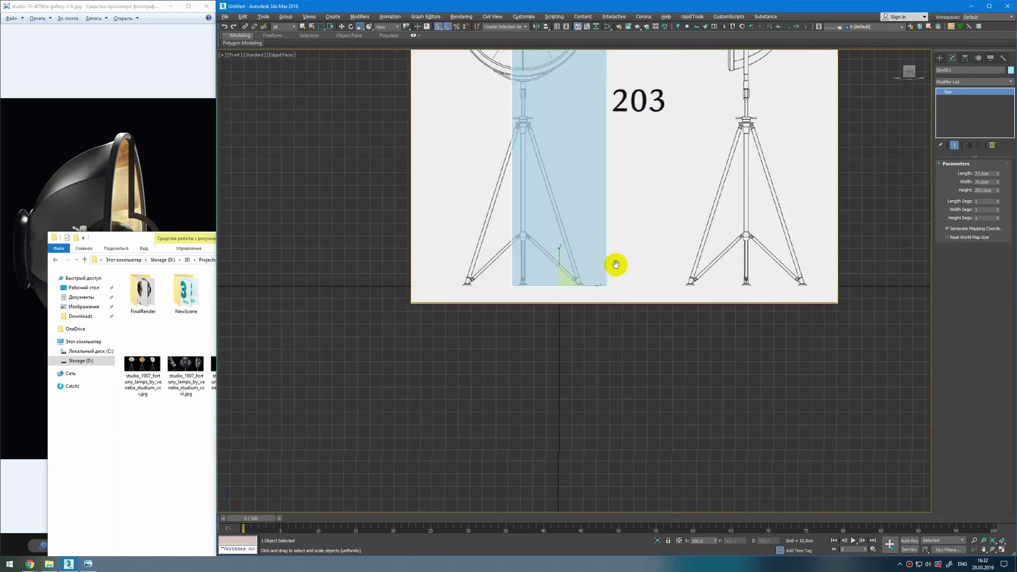
middle_drag(613, 264, 621, 333)
drag(608, 382, 610, 396)
scroll(609, 159, up, 5)
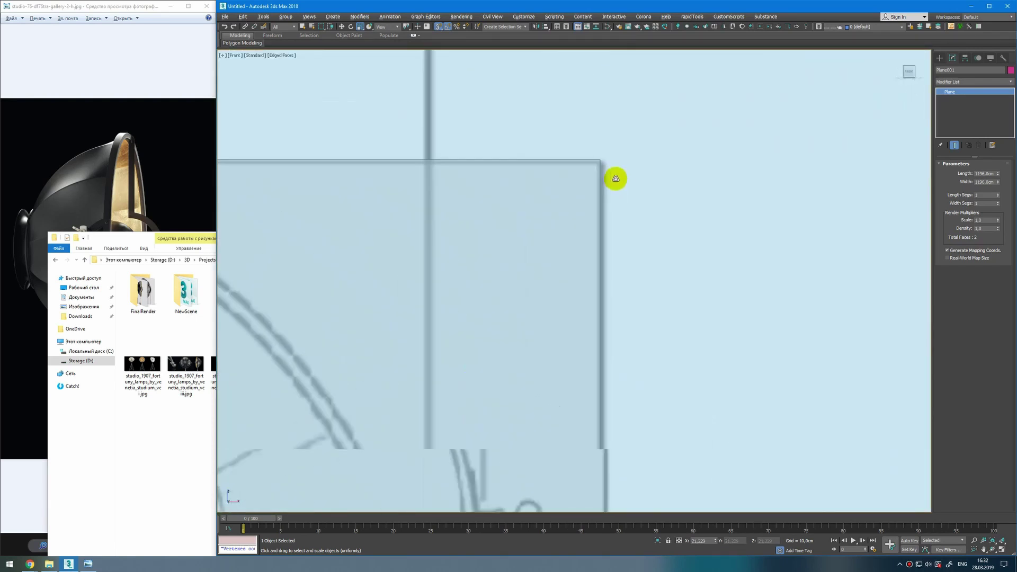
right_click(359, 29)
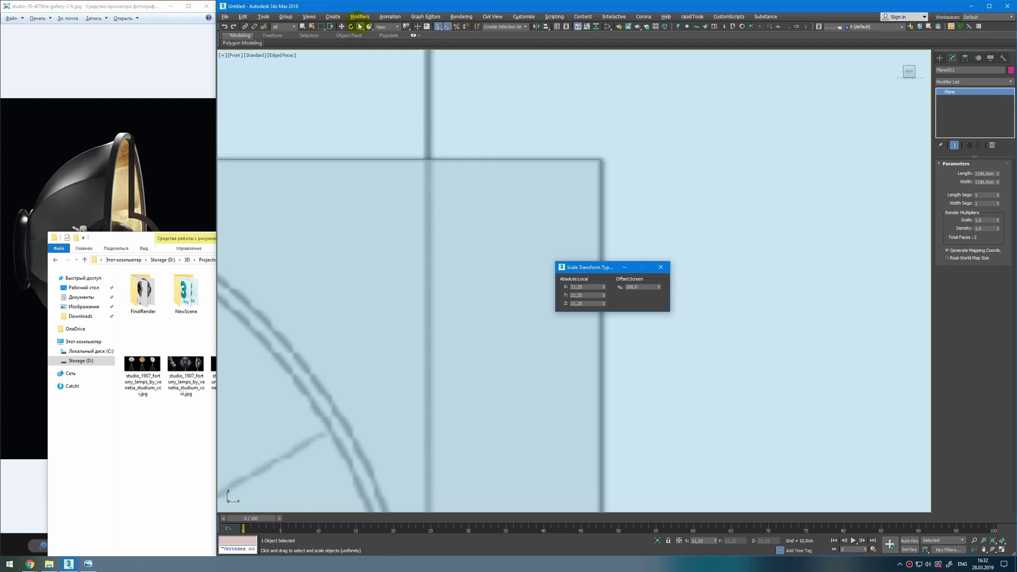
click(663, 268)
scroll(624, 179, down, 8)
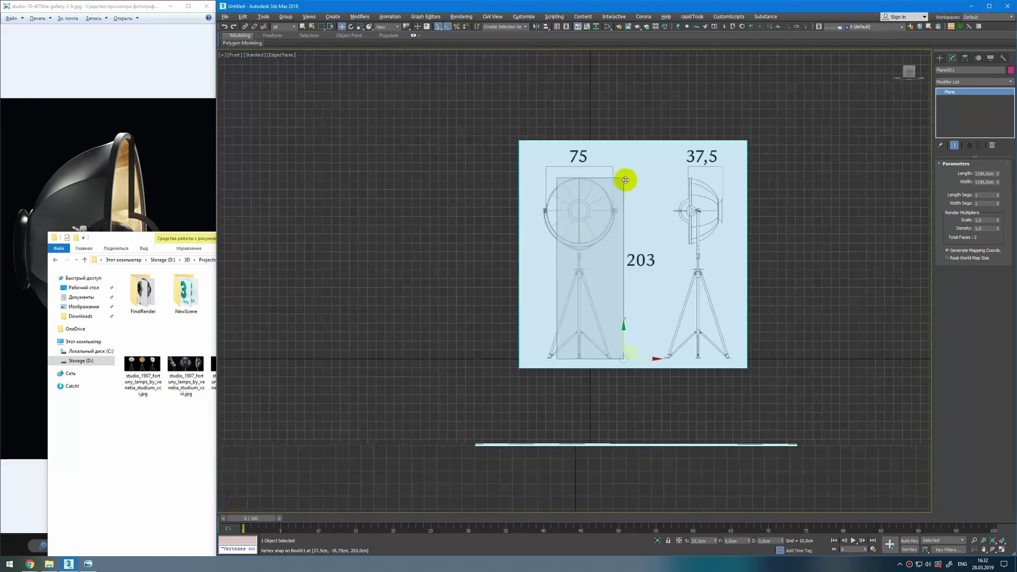
Step: Turn off snapping and move the plane behind the box in the top view, to about 163 cm along Y
key(w)
click(783, 291)
key(alt+w)
click(462, 142)
key(alt+w)
scroll(502, 179, down, 3)
scroll(506, 182, down, 7)
middle_drag(506, 181, 504, 238)
key(s)
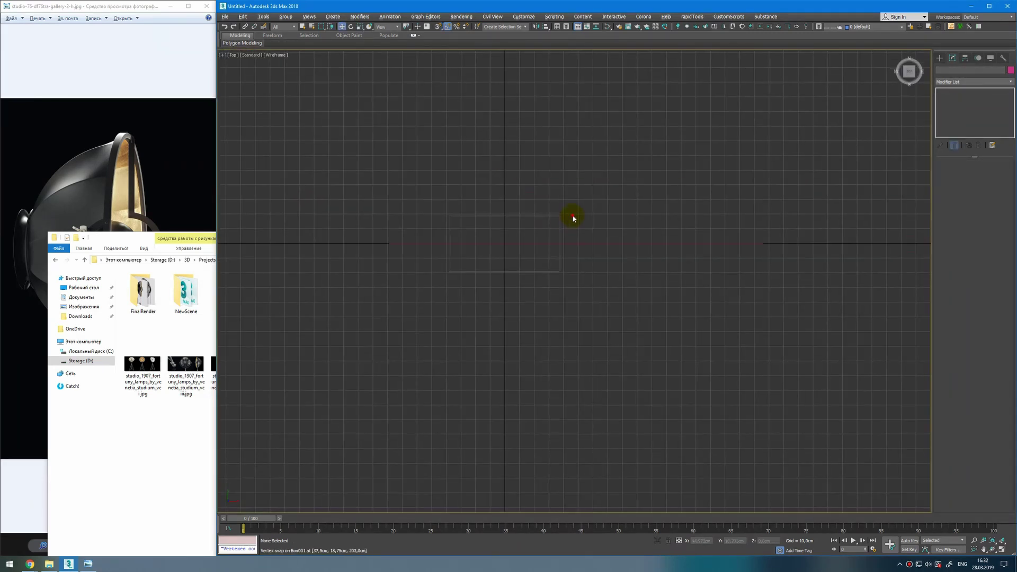
click(561, 218)
click(570, 185)
drag(543, 244, 511, 149)
scroll(535, 217, down, 4)
click(567, 114)
Step: Return to the maximized front view, bring the lamp reference photo to the front and hide the viewport grid
key(alt+w)
middle_click(767, 152)
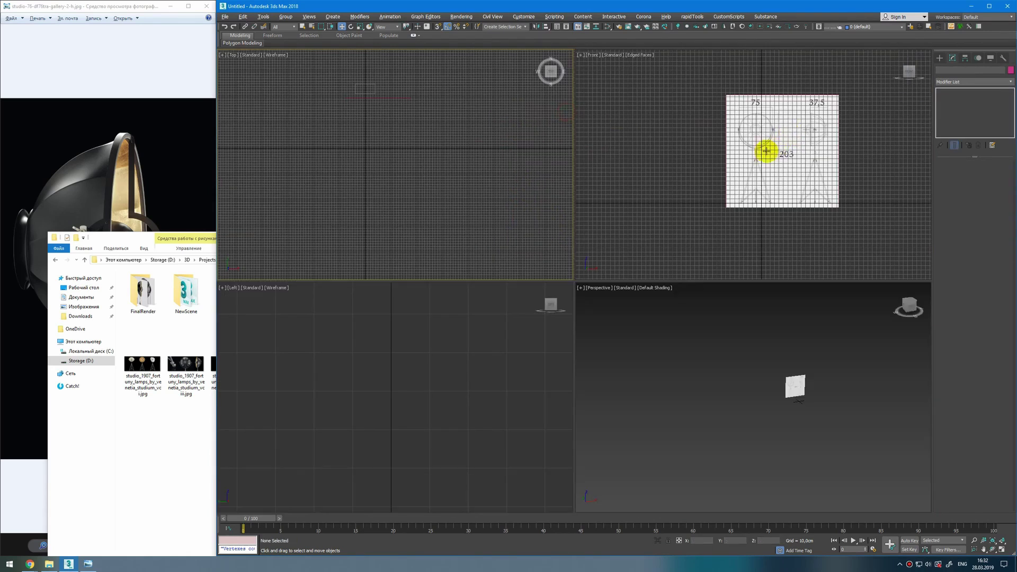
key(alt+w)
scroll(592, 197, up, 4)
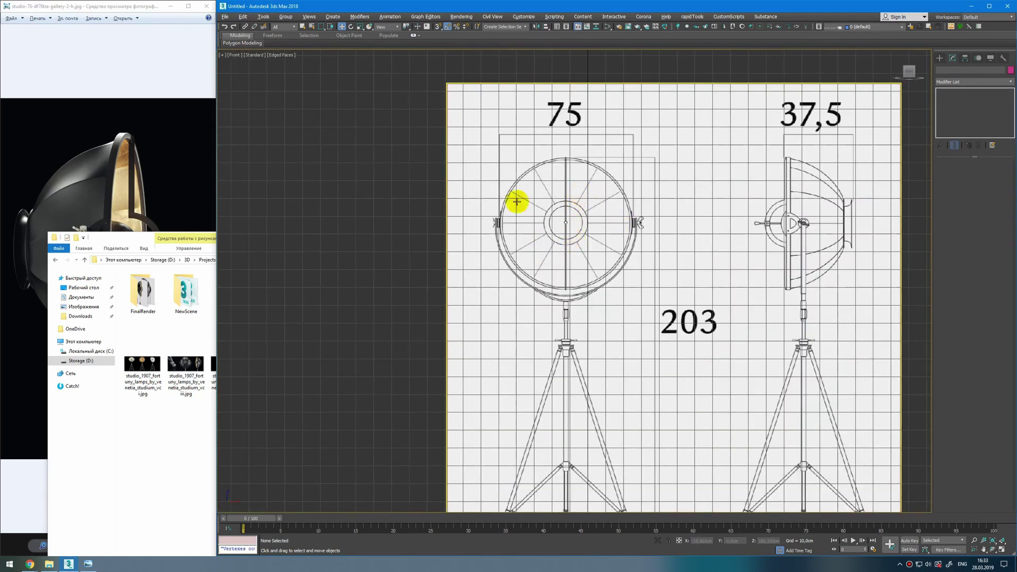
click(144, 50)
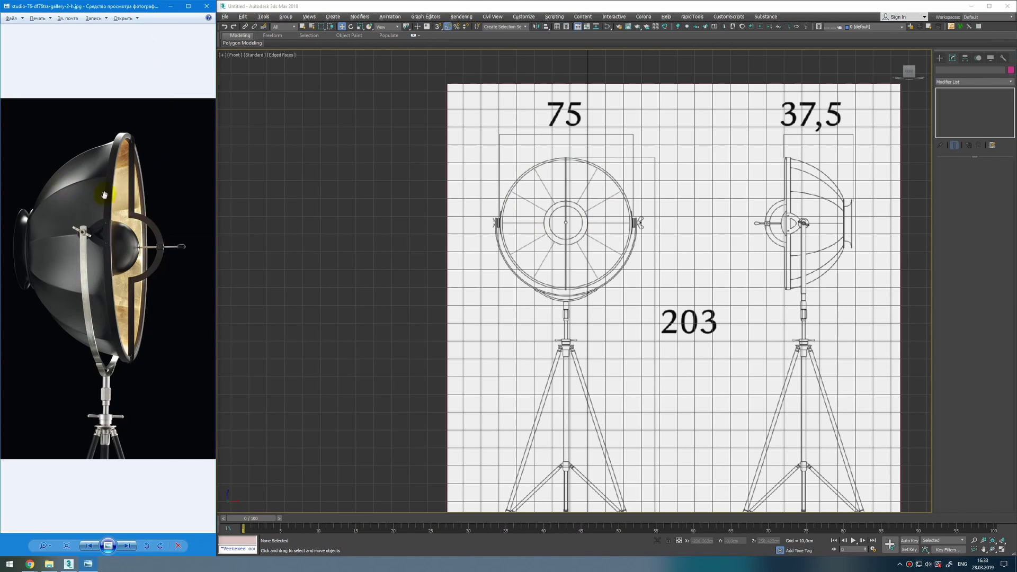
middle_drag(535, 207, 544, 203)
key(g)
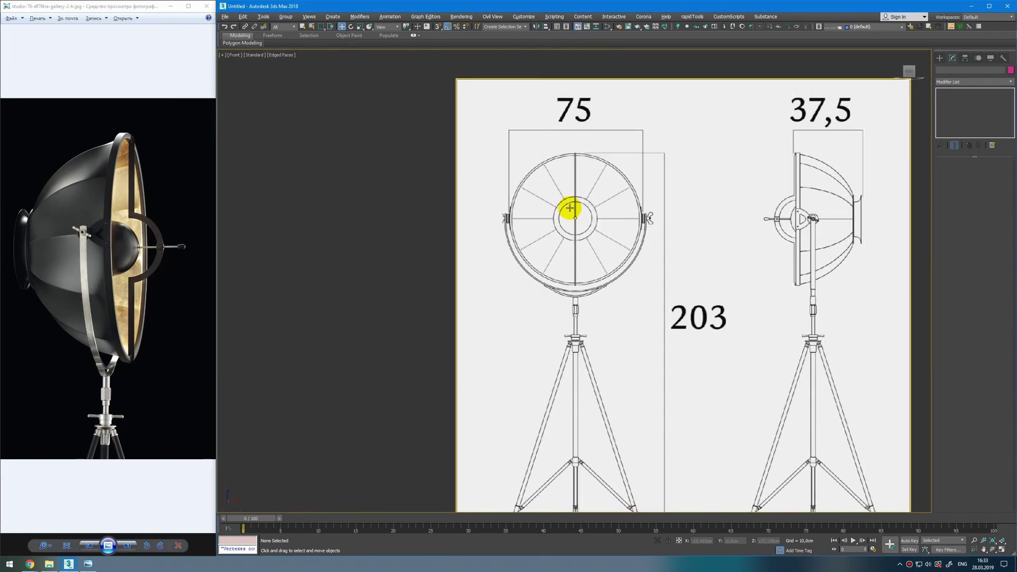
Step: Create a sphere of about 36.1 cm radius centred on the front-view lampshade and make it see-through
right_click(525, 223)
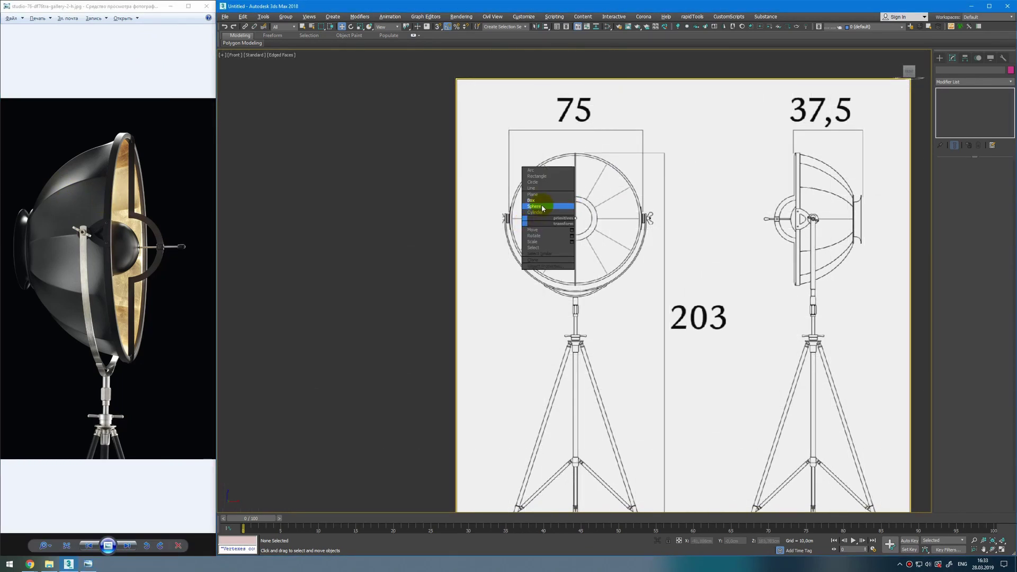
click(543, 207)
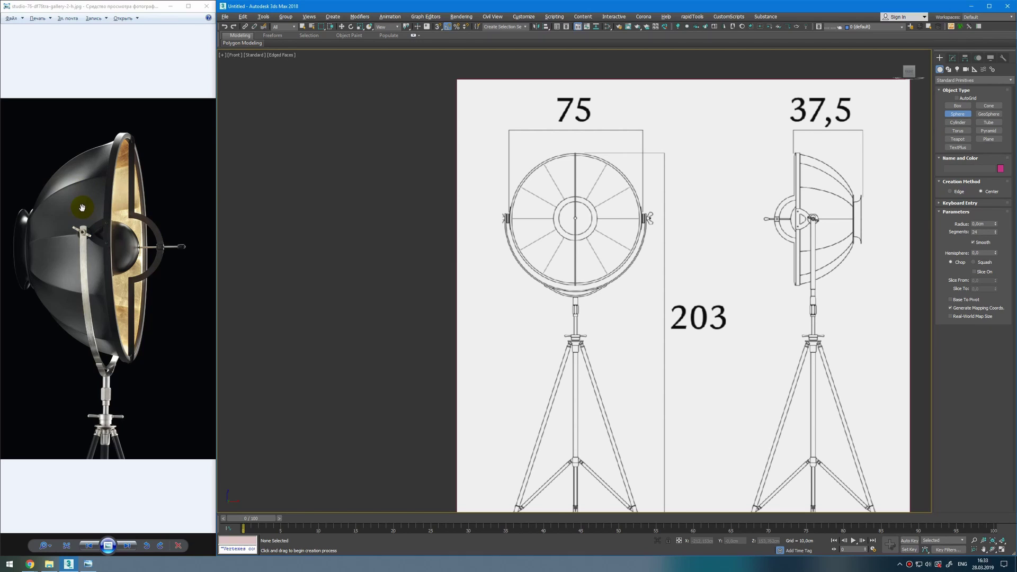
scroll(578, 216, up, 3)
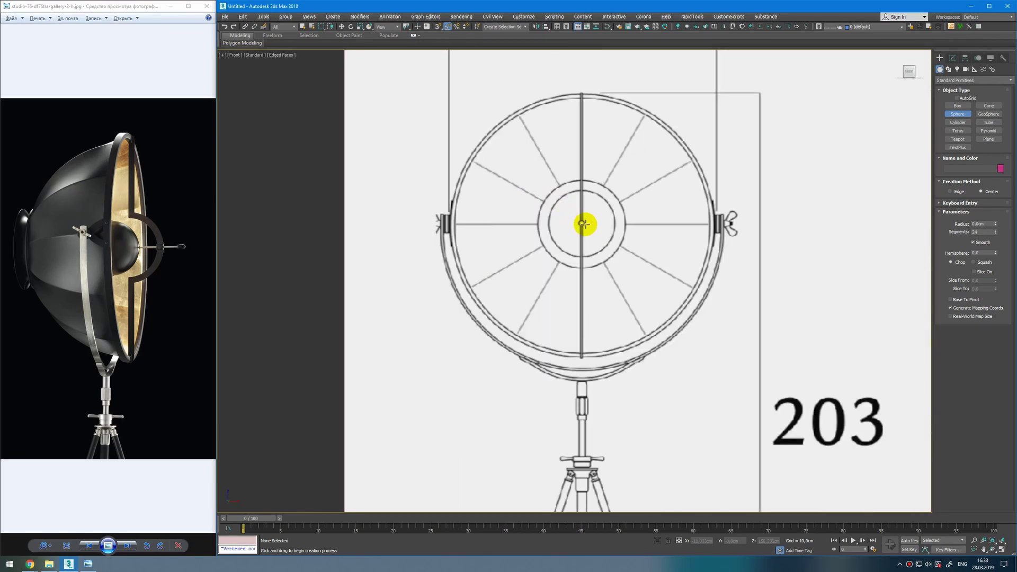
scroll(583, 223, up, 3)
drag(579, 222, 832, 256)
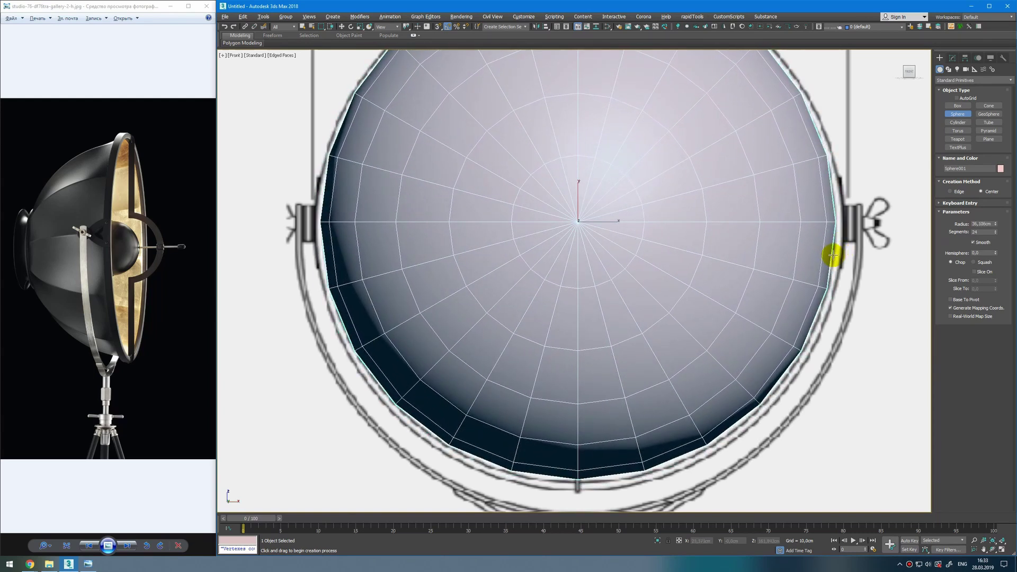
key(w)
scroll(697, 198, down, 4)
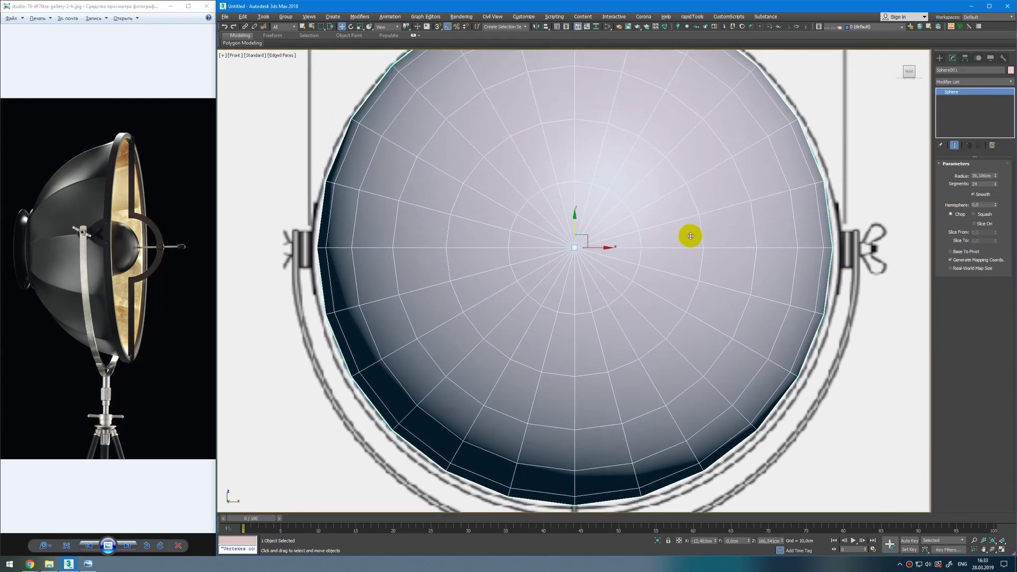
key(alt+x)
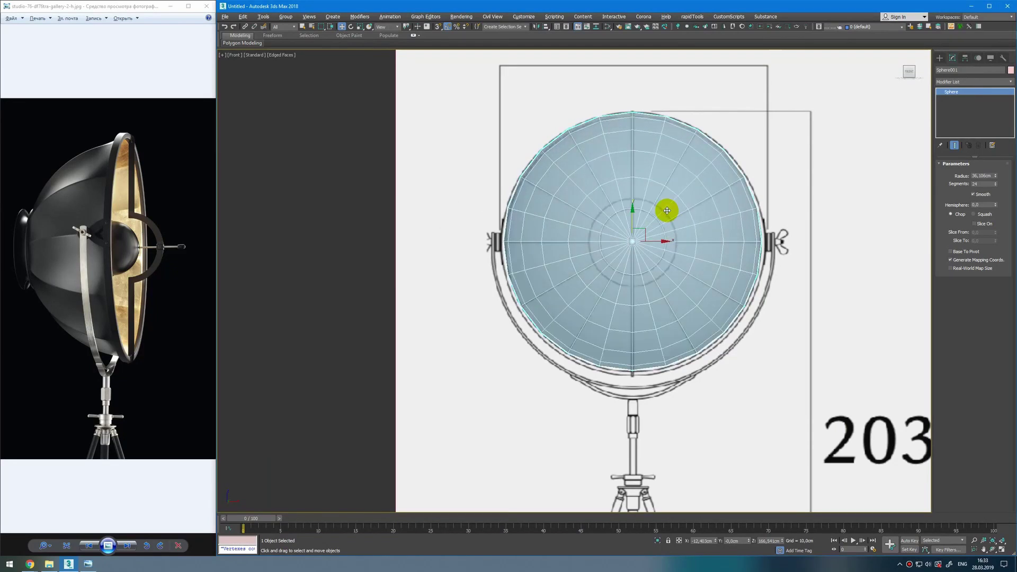
Step: Set the sphere's X position to 0 and check it in wireframe and shaded display
scroll(667, 210, up, 3)
right_click(714, 541)
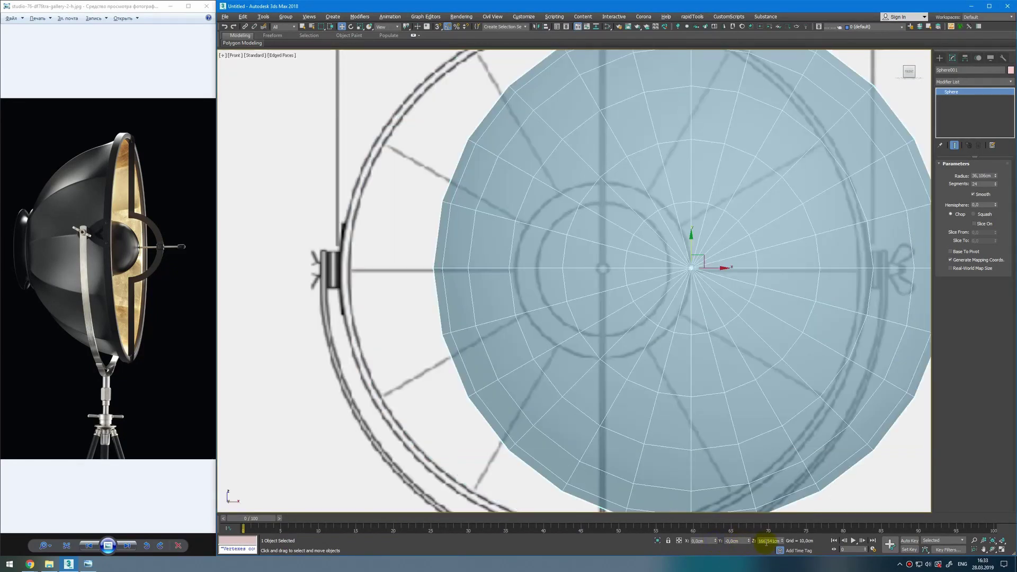
key(ctrl+z)
scroll(644, 318, down, 5)
middle_drag(707, 395, 678, 354)
key(F3)
key(F3)
right_click(715, 541)
key(F3)
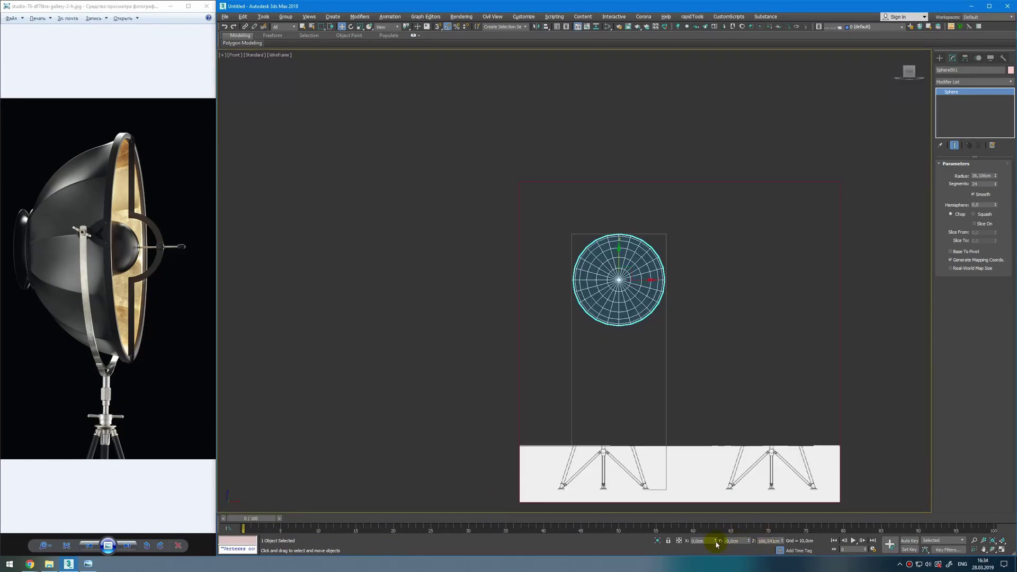
key(F3)
key(F3)
key(F3)
middle_drag(842, 433, 815, 387)
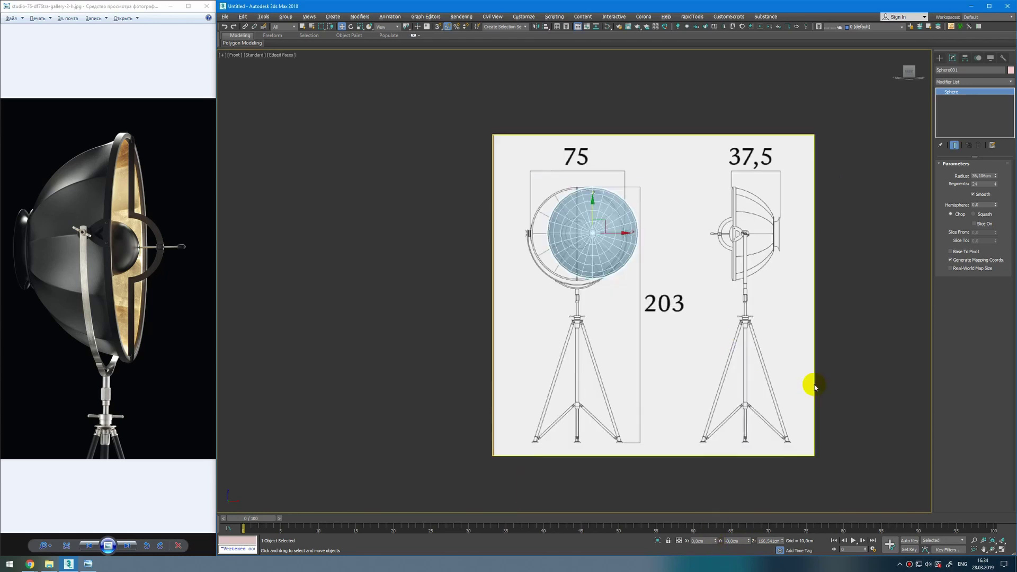
Step: Move the blueprint plane along X so the front-view lampshade drawing lines up with the sphere
click(814, 387)
key(F3)
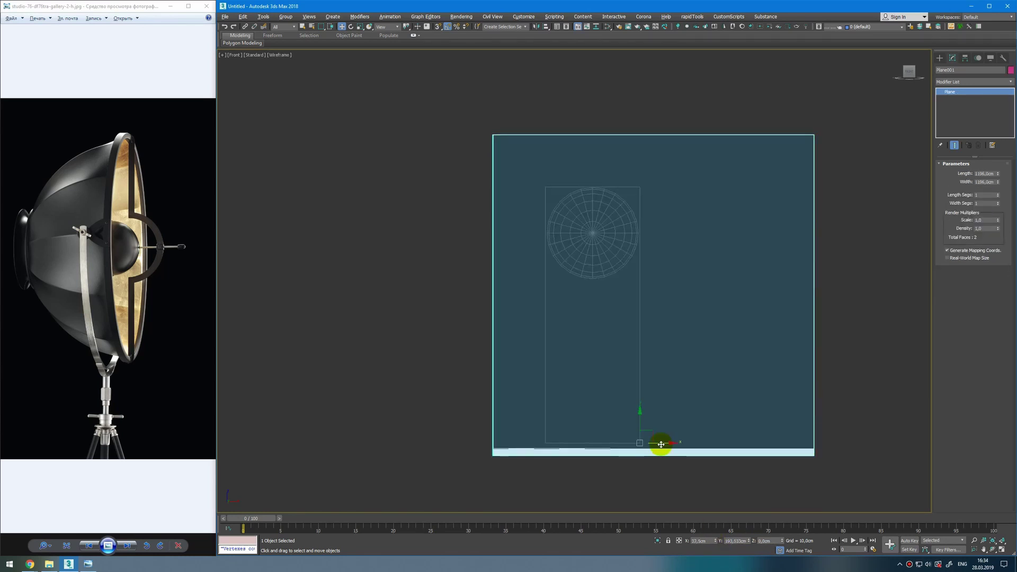
key(F3)
drag(661, 444, 676, 446)
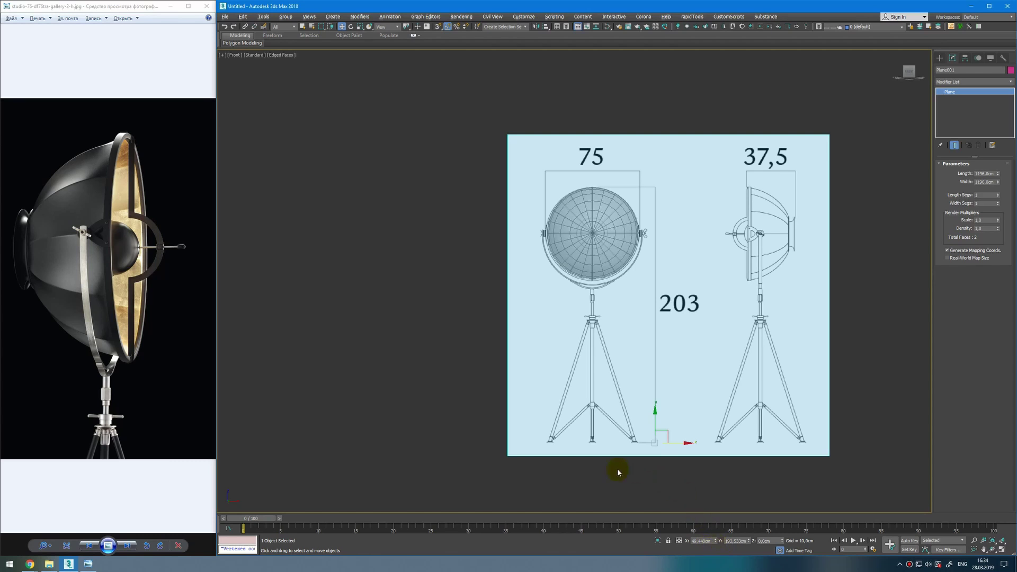
Step: Move the plane's pivot to the foot of the front-view lamp's centre leg and set the plane's X position to 0
scroll(617, 471, up, 3)
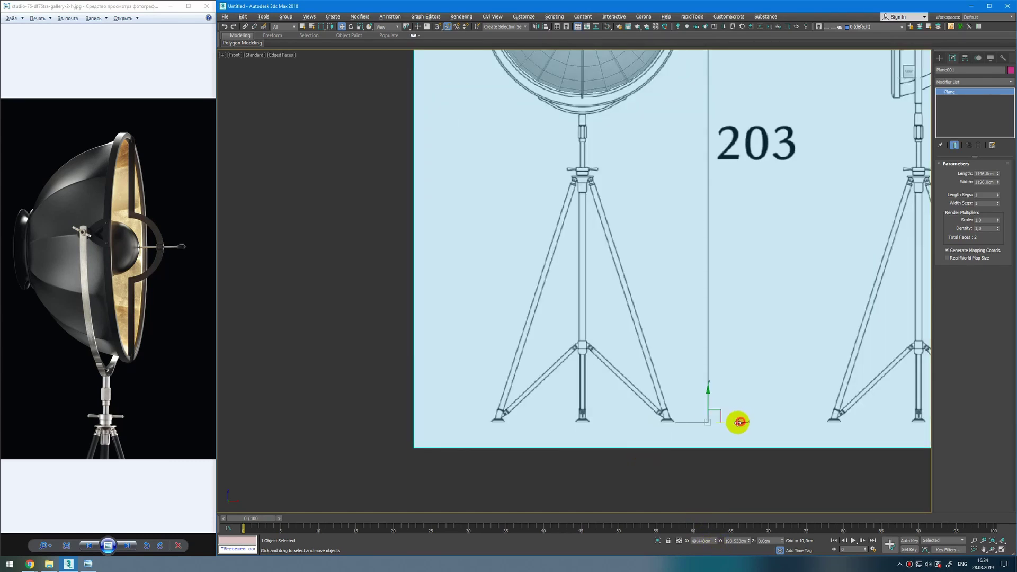
drag(738, 422, 614, 441)
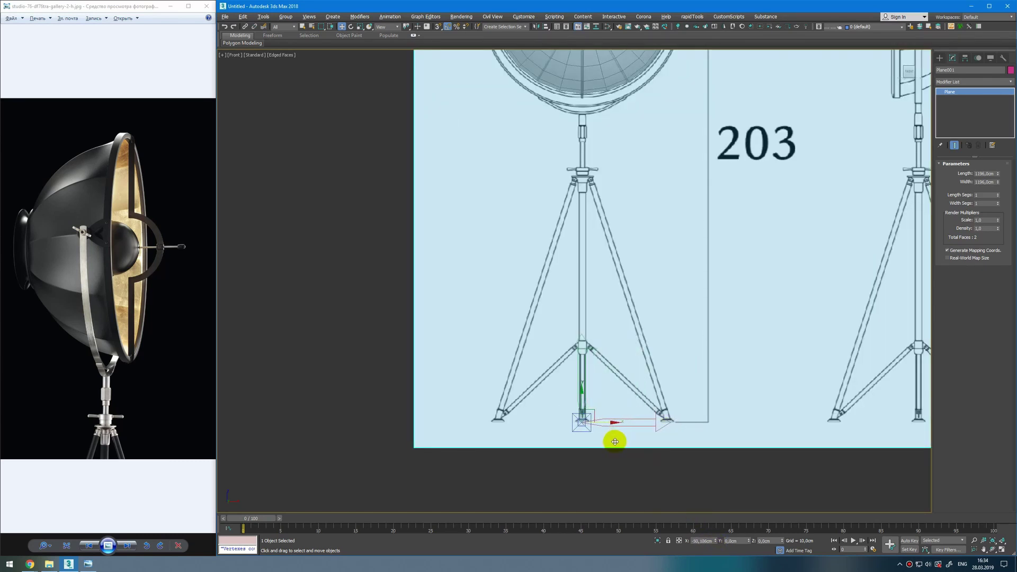
scroll(593, 432, up, 5)
scroll(572, 393, down, 2)
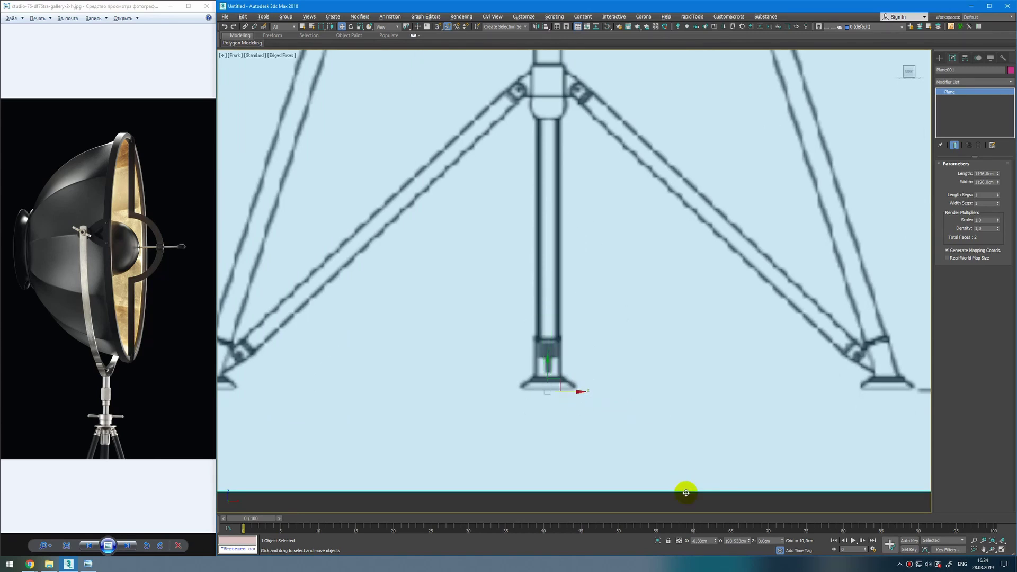
scroll(595, 435, down, 5)
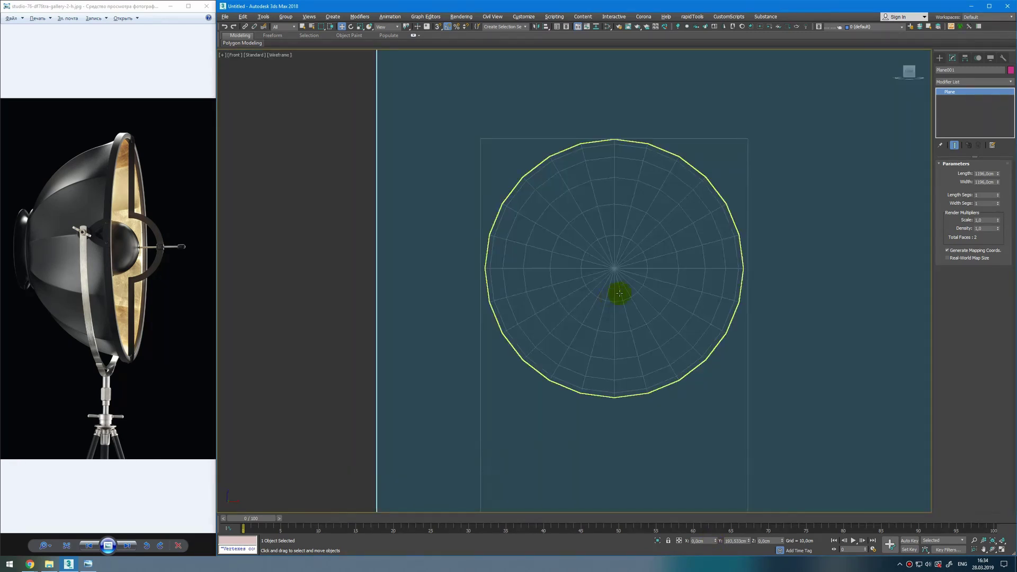
Step: Select the sphere, return to shaded display and add an Edit Poly modifier to it
click(641, 286)
key(F3)
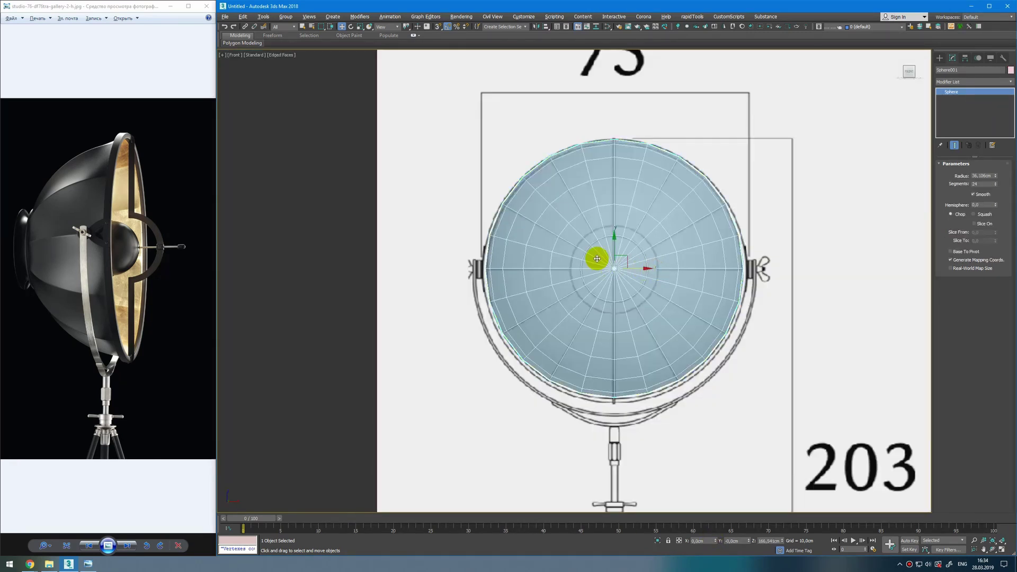
scroll(596, 258, up, 3)
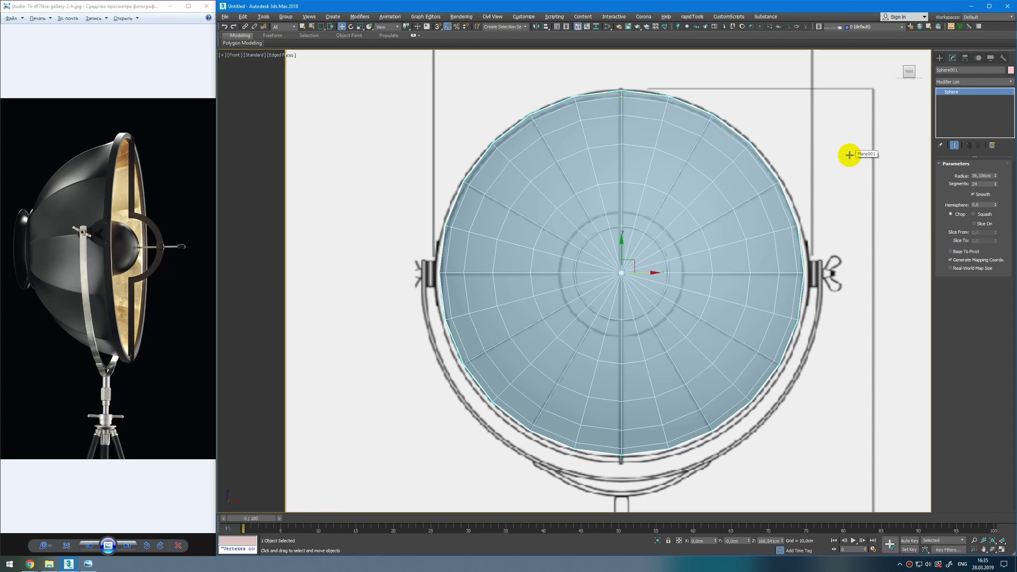
key(ctrl+e)
Step: Clone the sphere as an instance named Sphere002 onto the side-view lampshade
middle_drag(654, 251, 635, 262)
scroll(604, 283, down, 5)
mouse_move(603, 283)
middle_down()
mouse_move(603, 275)
mouse_move(540, 272)
middle_up()
shift+drag(540, 272, 767, 276)
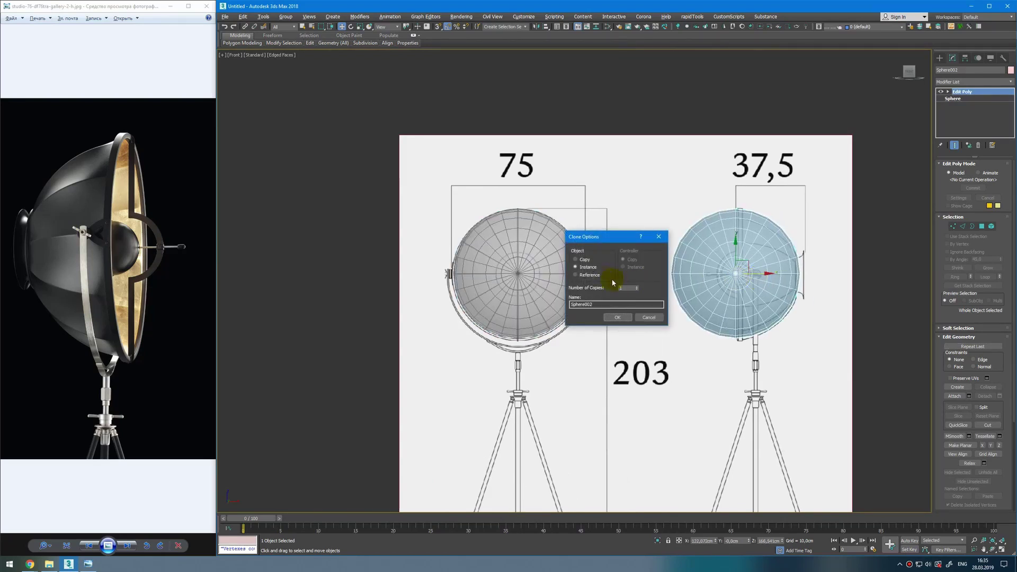
click(617, 317)
Step: Rotate the instanced sphere so its pole points sideways and align its middle edge loop with the side-view shade rim
scroll(749, 268, up, 4)
key(e)
mouse_move(738, 263)
mouse_down()
mouse_move(703, 267)
mouse_move(750, 265)
mouse_up()
key(w)
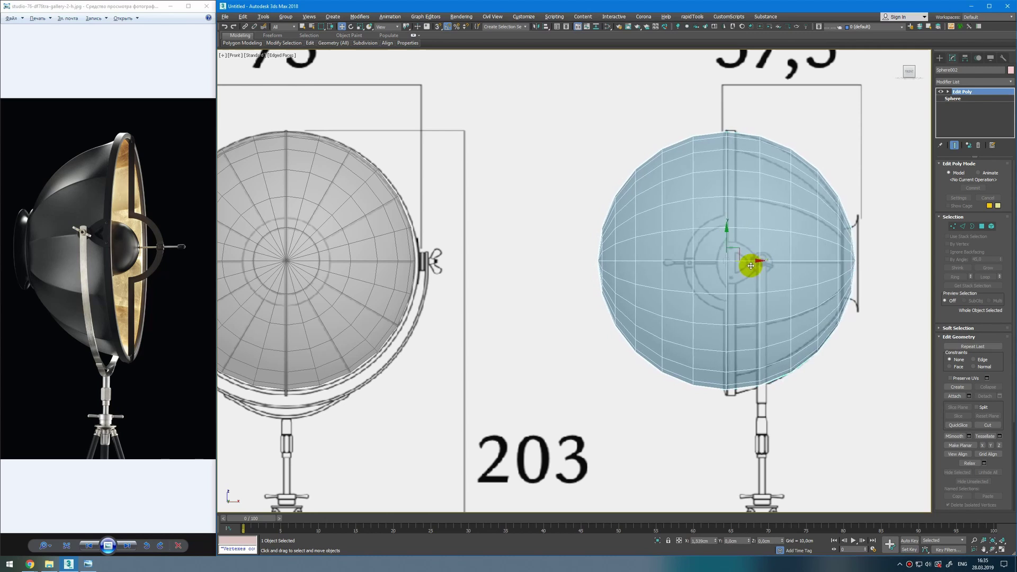
scroll(814, 180, up, 2)
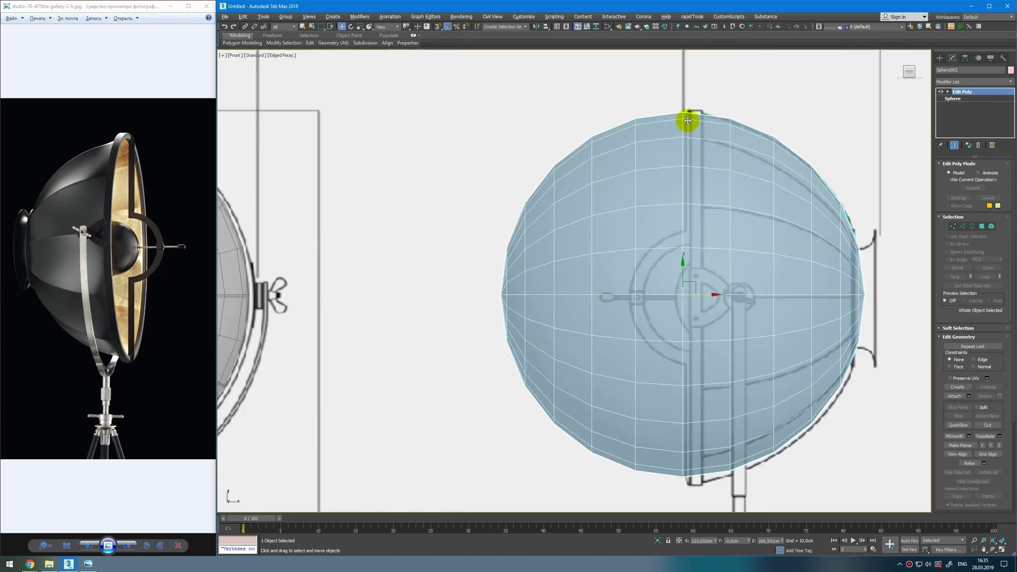
drag(714, 295, 718, 297)
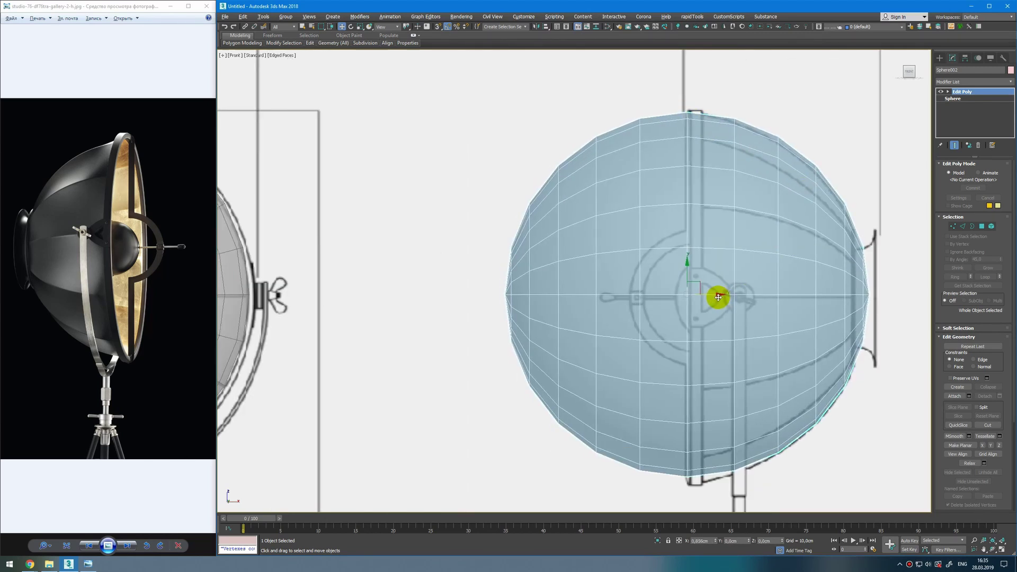
Step: Add a TurboSmooth modifier to the instanced sphere
click(1009, 82)
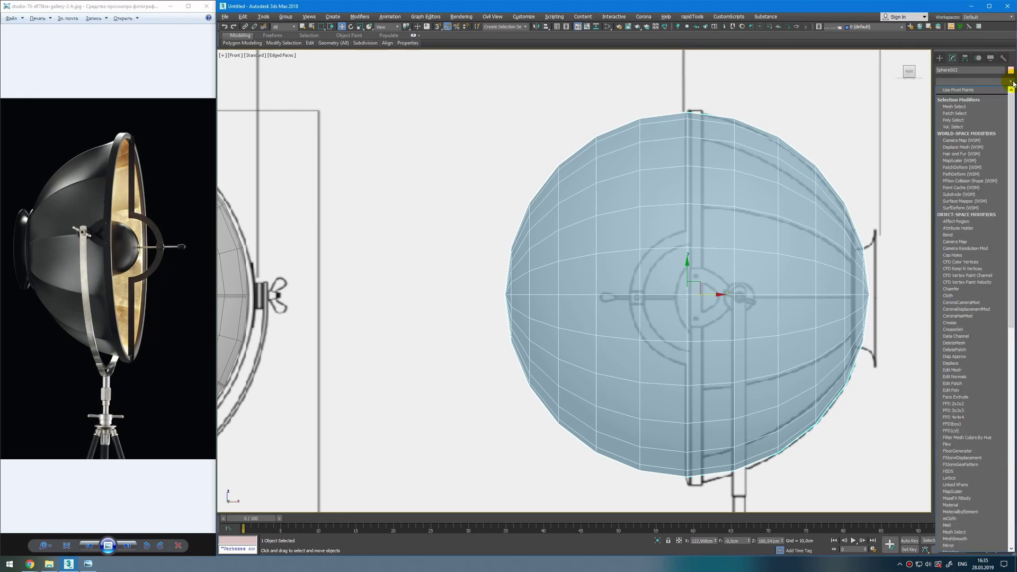
text(tu)
key(Return)
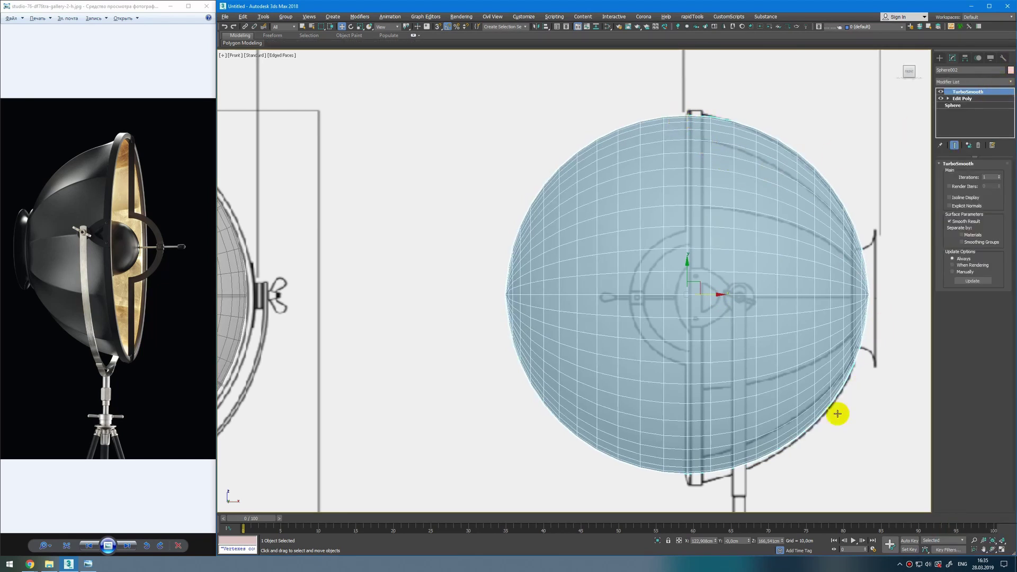
Step: In Edit Poly, connect the edge ring near the shade's back with one segment and a slide of -16
click(963, 99)
scroll(794, 197, up, 6)
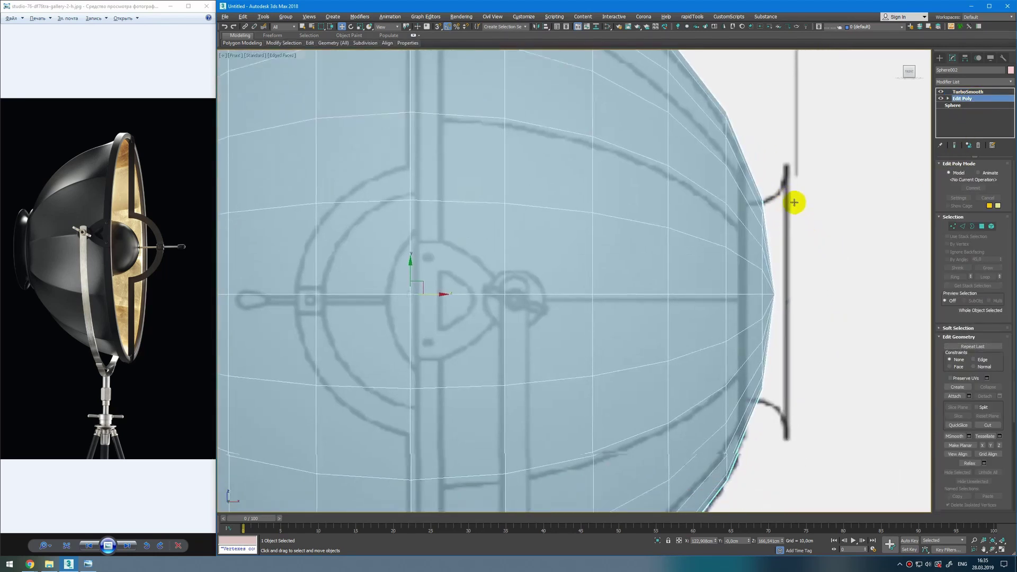
key(2)
double_click(737, 450)
right_click(736, 454)
click(688, 470)
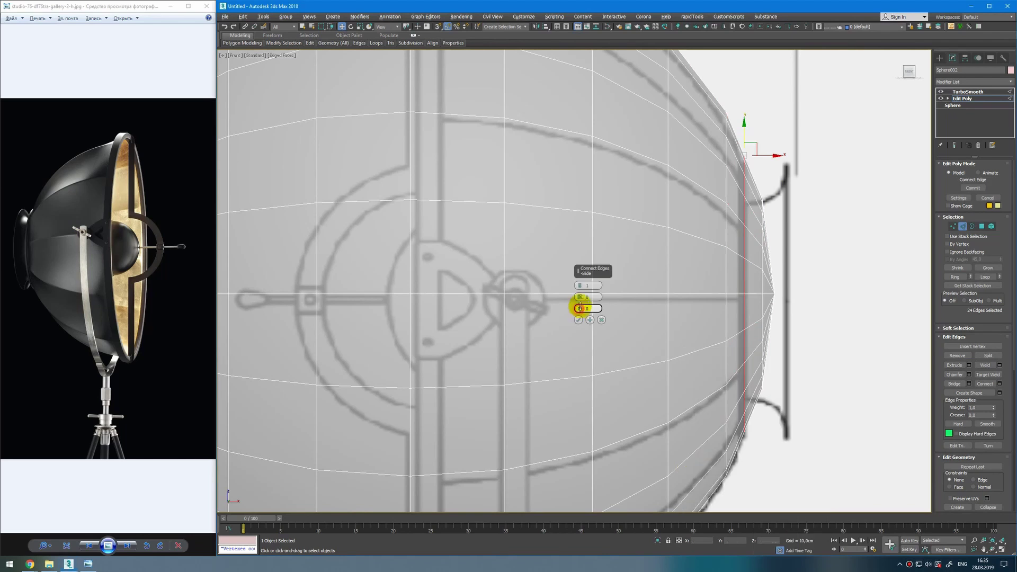
drag(581, 308, 580, 337)
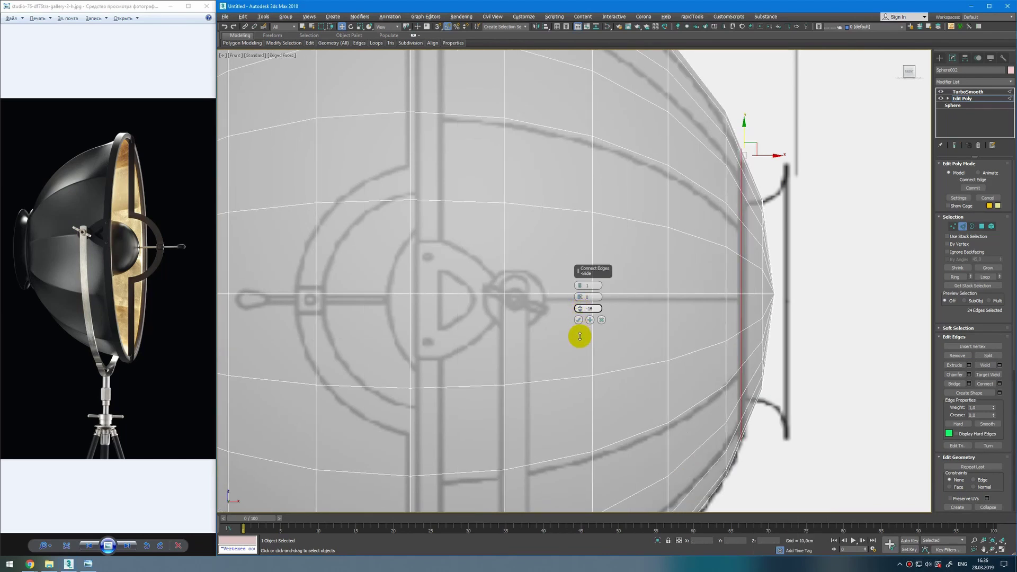
click(578, 320)
Step: Delete the cap polygons beyond the new edge loop and the sphere half in front of the shade rim
key(4)
drag(851, 153, 754, 458)
click(758, 438)
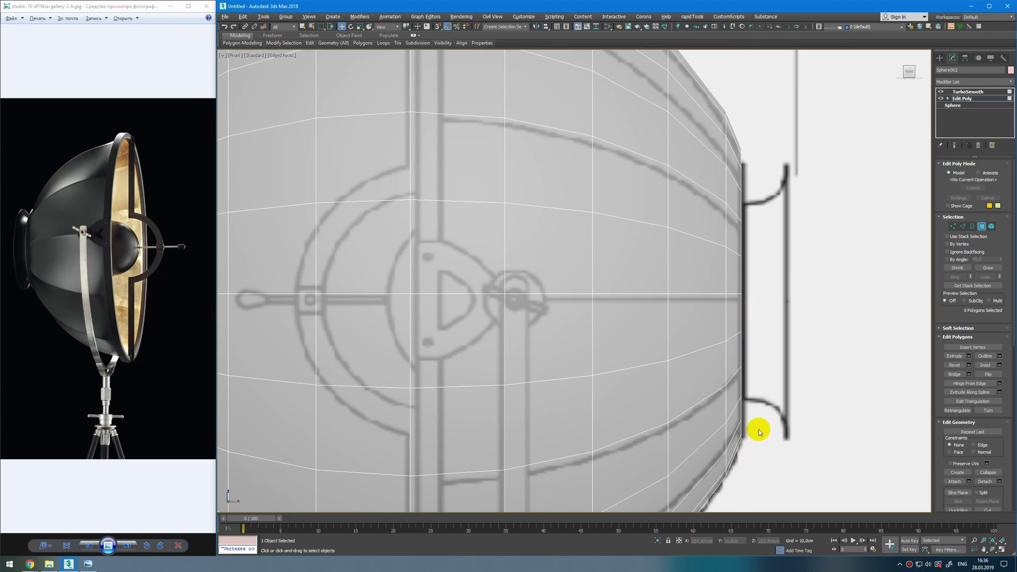
scroll(799, 279, down, 5)
drag(439, 114, 599, 475)
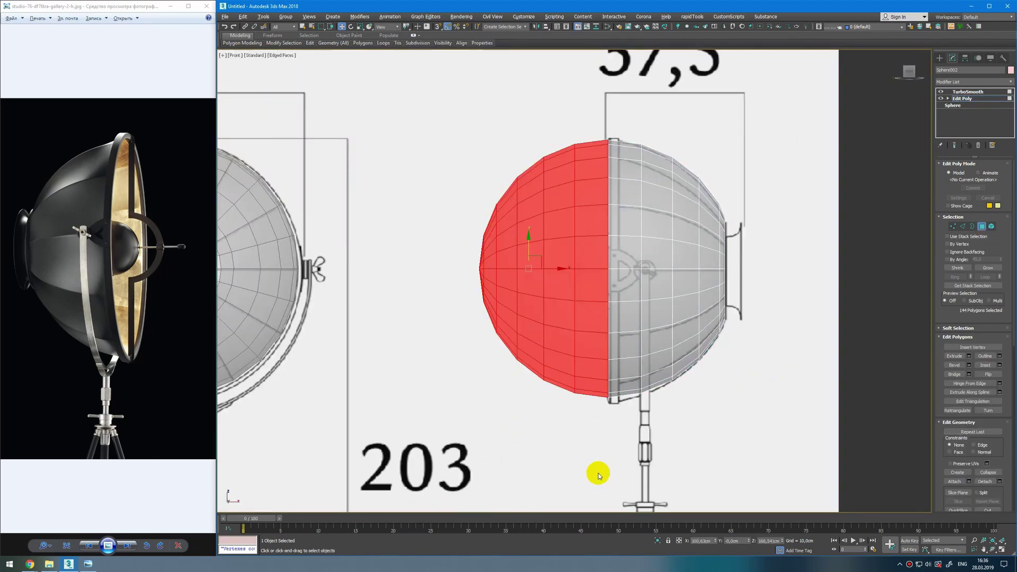
key(Delete)
Step: Inspect the opened half-shades in the perspective view with smoothing shown, and return to the maximized front view
key(grave)
middle_drag(622, 277, 641, 276)
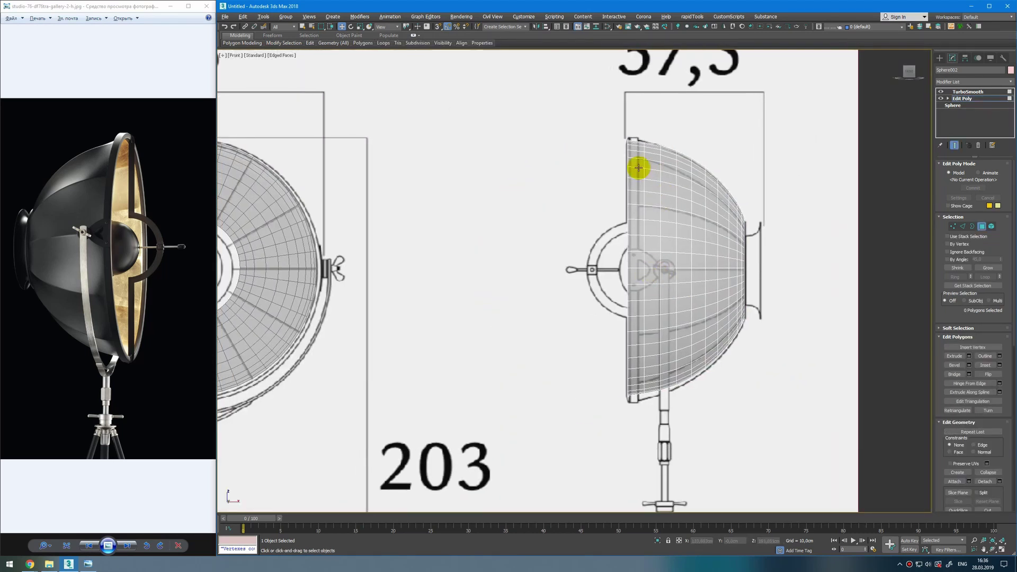
key(alt+w)
middle_click(842, 411)
key(alt+w)
alt+middle_drag(760, 332, 664, 257)
key(alt+w)
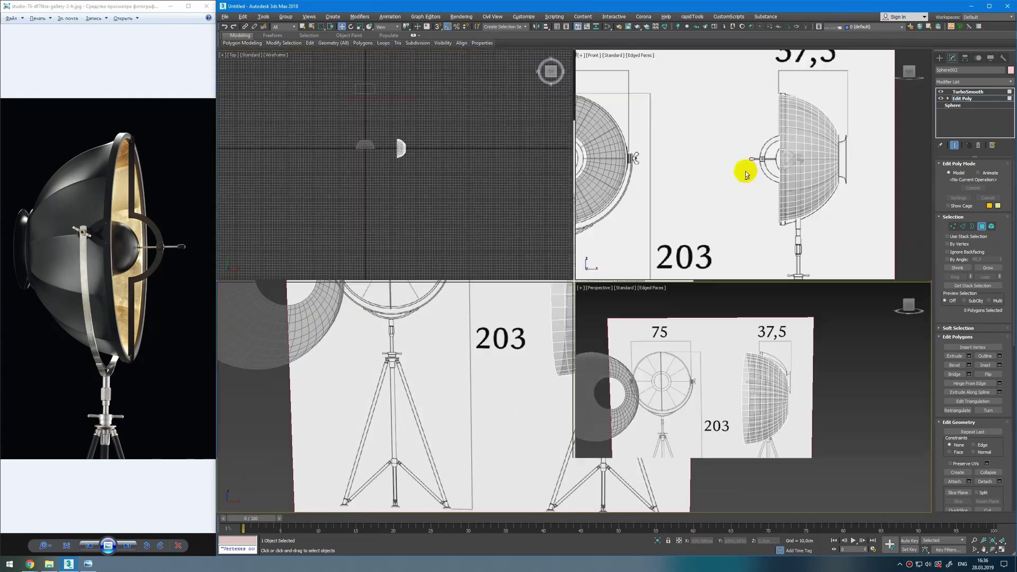
key(alt+w)
Step: Delete the right half and lower-left polygons of the front-view shade, keeping mainly its upper-left part
key(4)
middle_drag(660, 212, 863, 204)
key(grave)
middle_drag(445, 185, 512, 186)
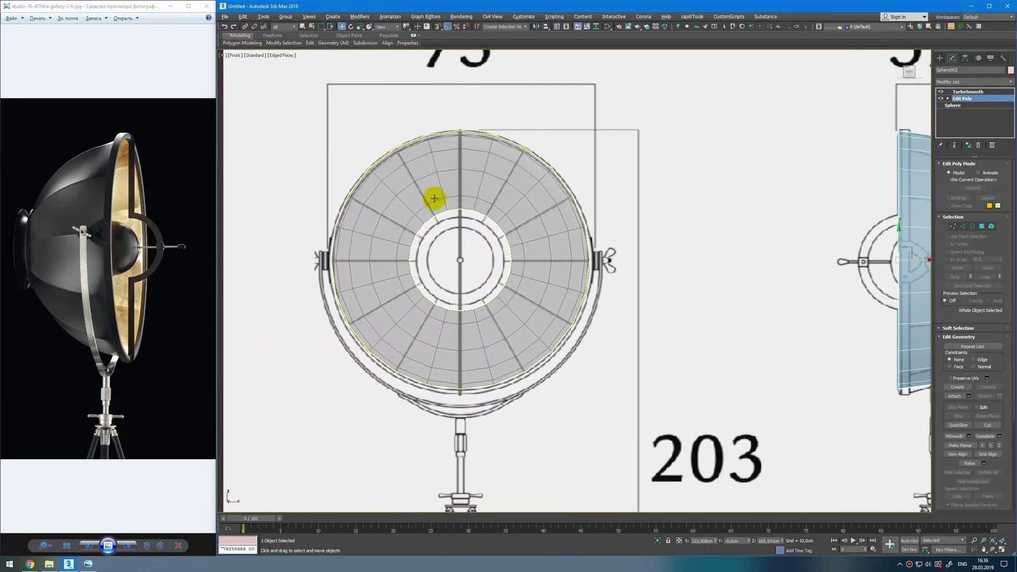
click(449, 168)
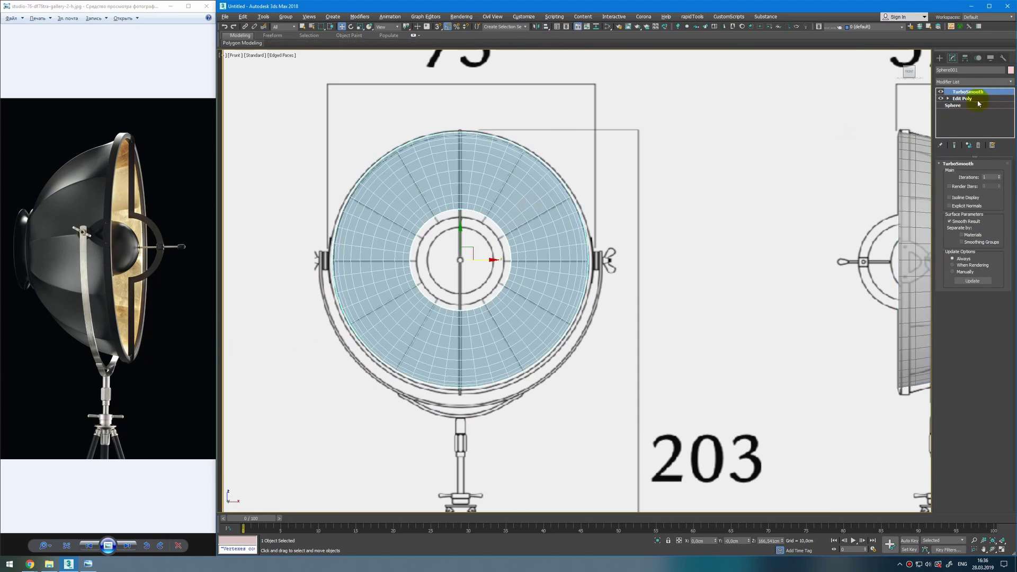
key(4)
drag(481, 113, 630, 449)
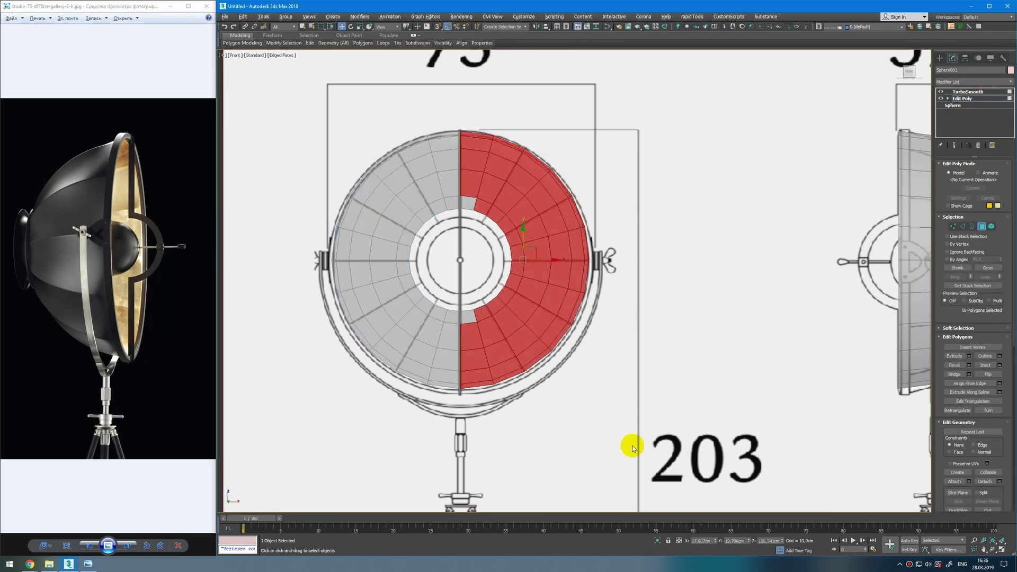
key(Delete)
drag(540, 142, 479, 386)
key(Delete)
drag(481, 254, 276, 468)
key(Delete)
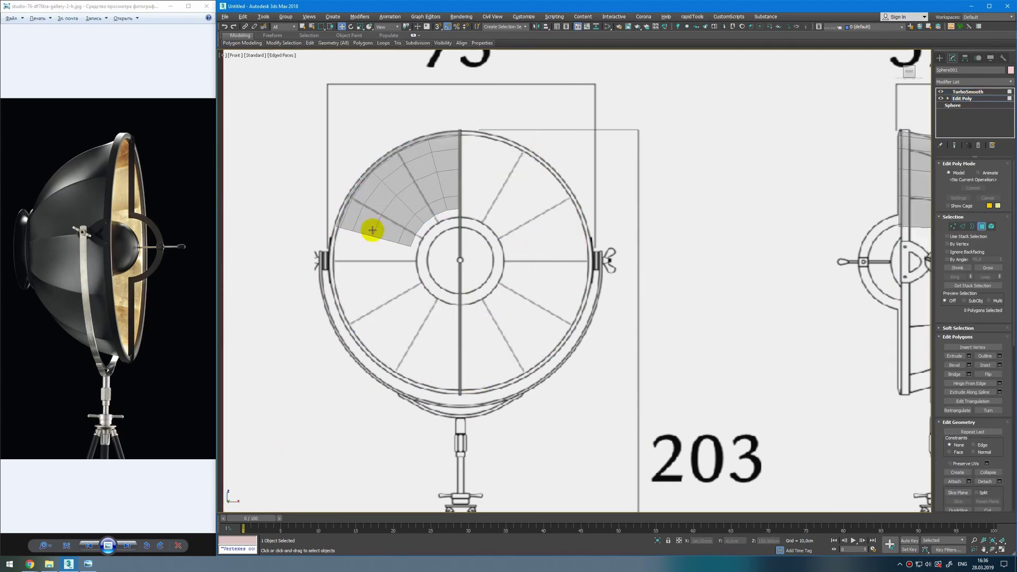
Step: Delete the remaining shade polygons except the single strip just left of the vertical centre line
drag(303, 178, 414, 239)
key(Delete)
drag(346, 155, 398, 205)
key(Delete)
scroll(431, 128, up, 2)
drag(360, 133, 422, 234)
key(Delete)
key(Delete)
click(443, 241)
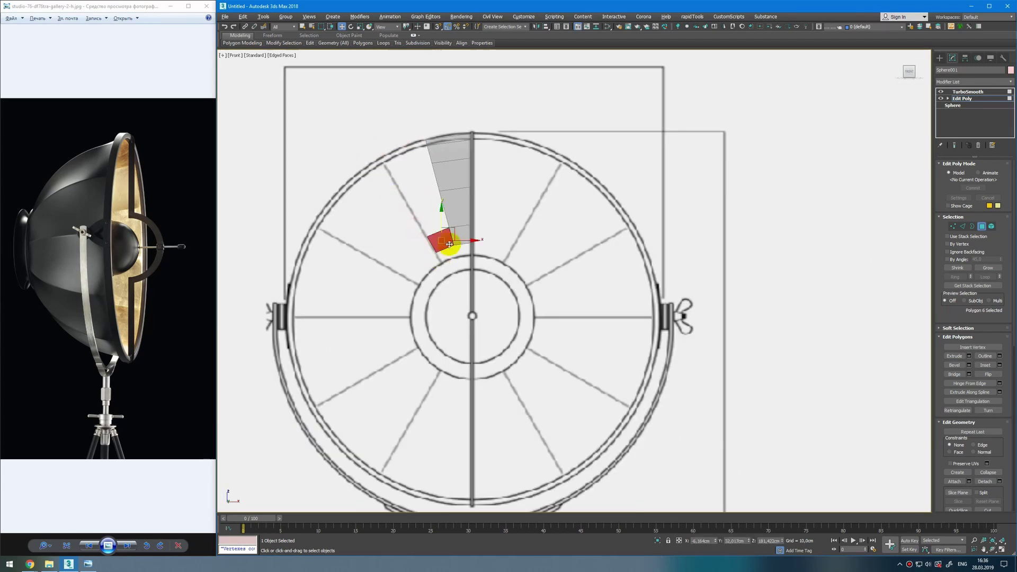
key(Delete)
Step: Add a Symmetry modifier between Edit Poly and TurboSmooth on the strip
click(1000, 98)
click(1010, 85)
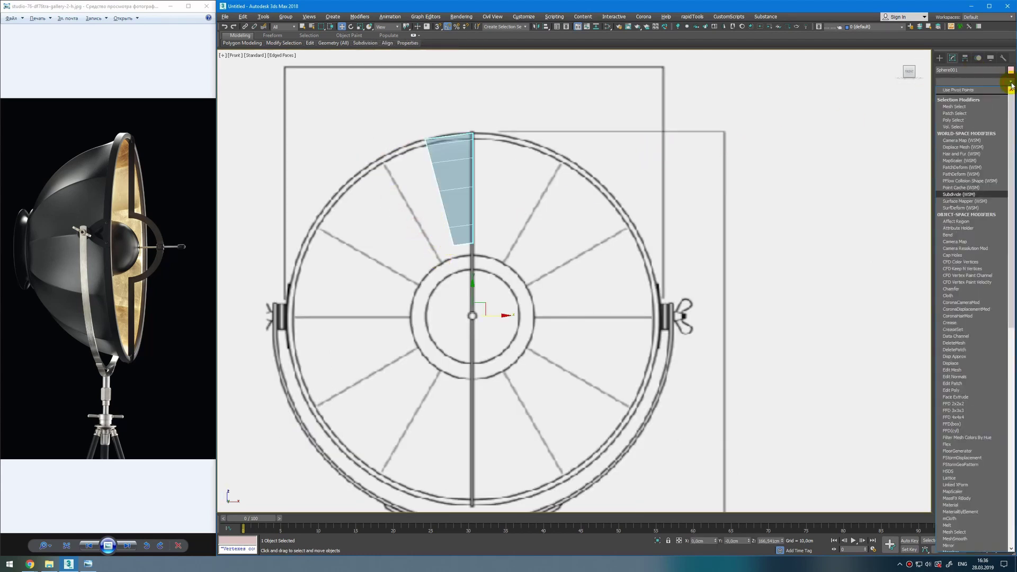
text(sym)
key(Return)
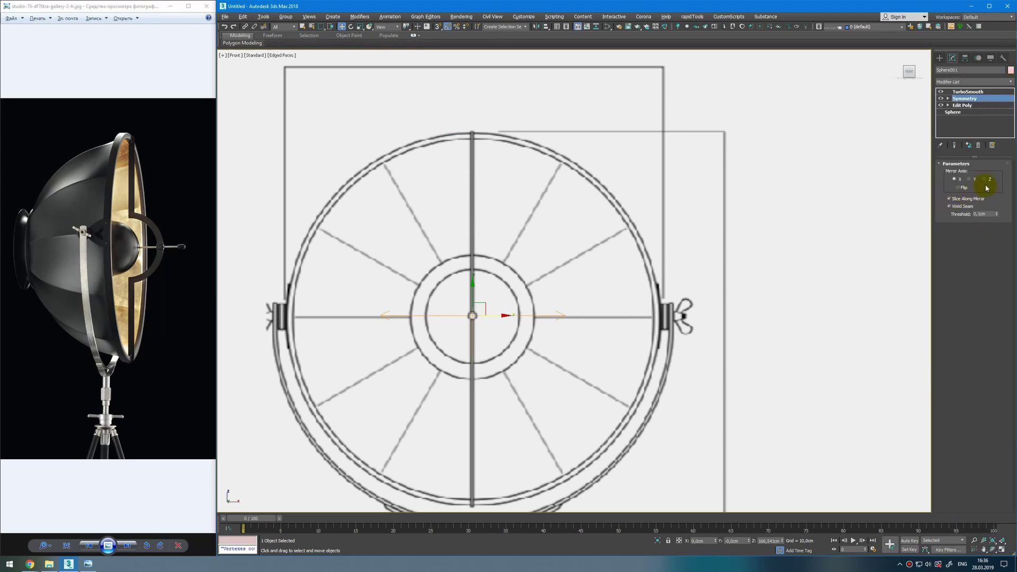
Step: Rotate the Symmetry mirror so the strip is reflected into one full shade panel ending at the blueprint's radial seam
key(e)
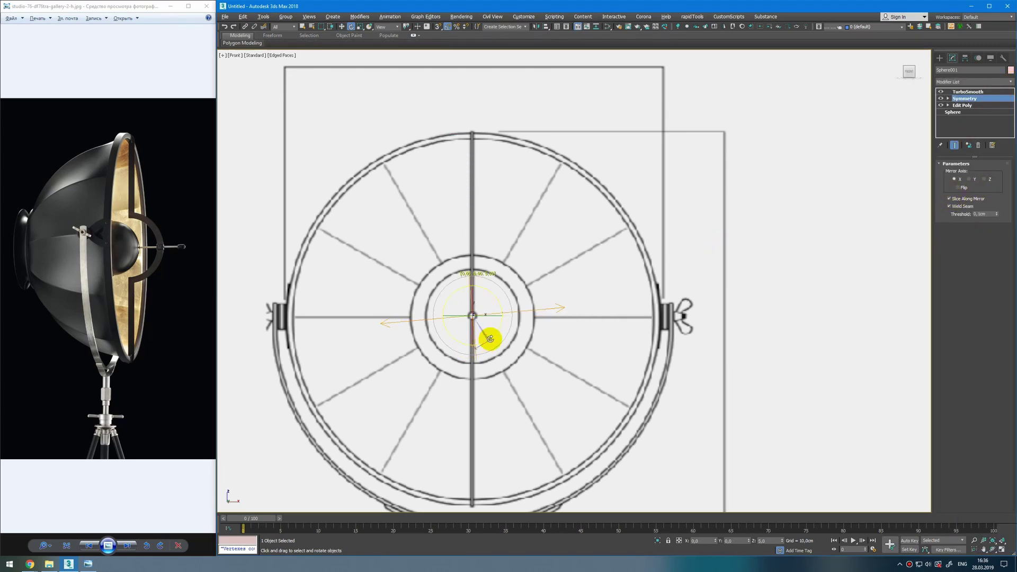
drag(490, 338, 491, 338)
click(947, 98)
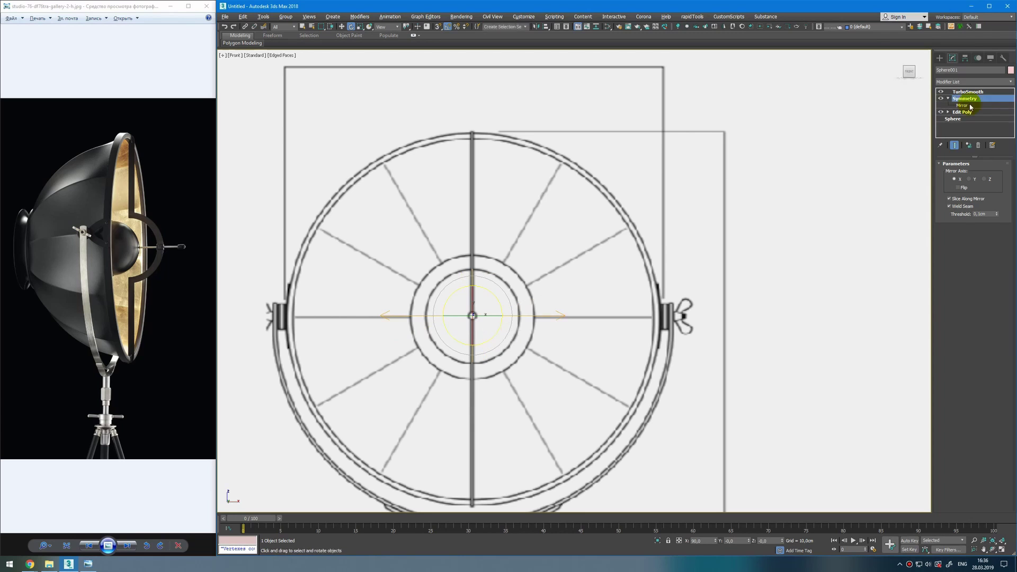
click(962, 105)
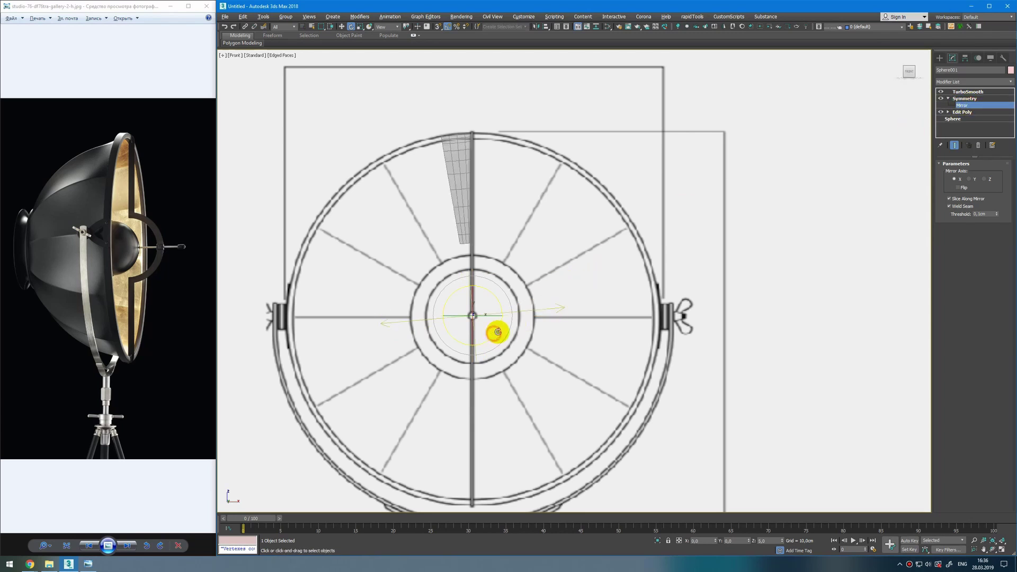
drag(497, 332, 499, 328)
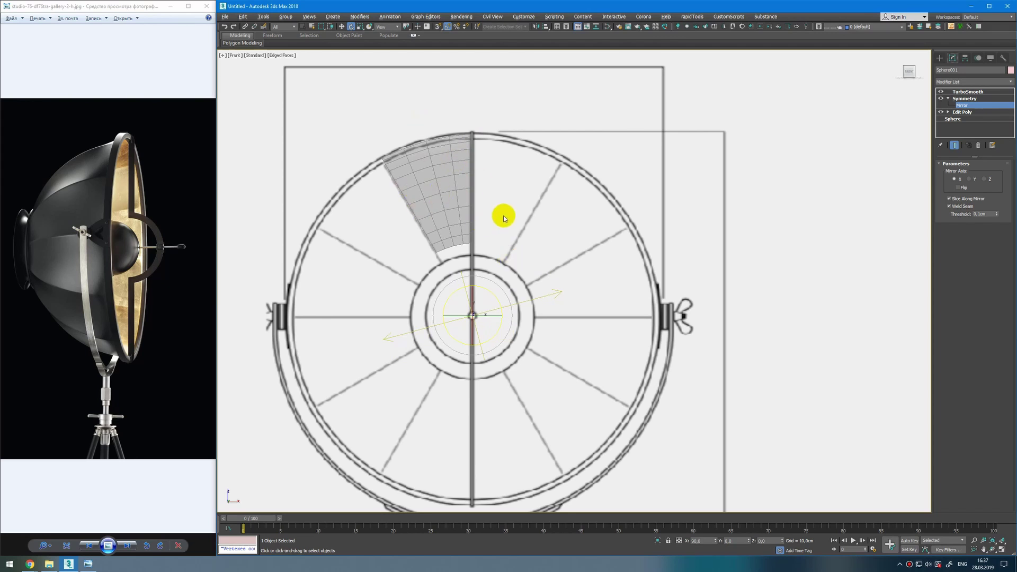
Step: Add a second Symmetry modifier above the first and rotate its mirror to reflect the panel into two adjoining shade panels
key(1)
click(996, 88)
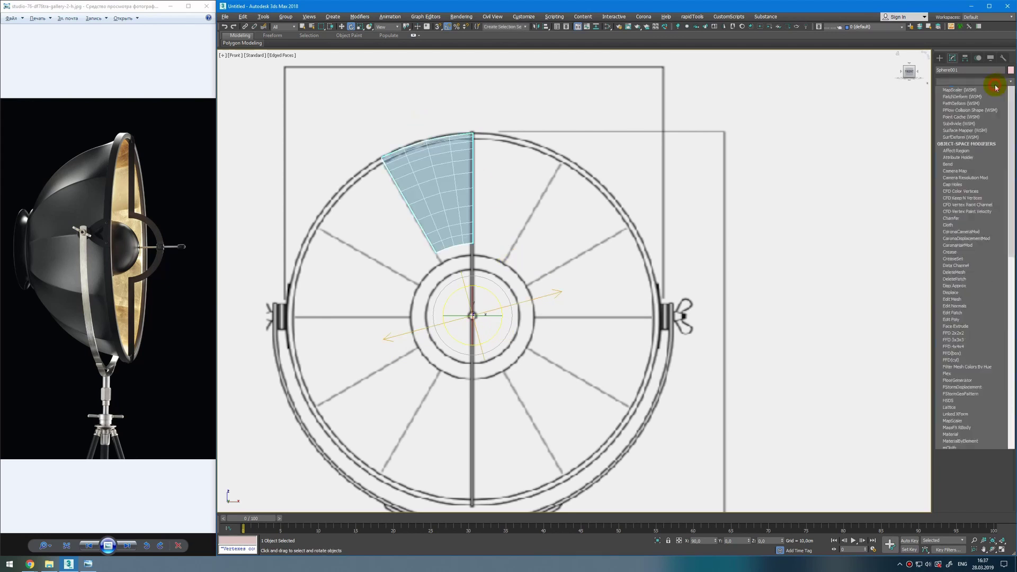
scroll(995, 88, down, 10)
key(Return)
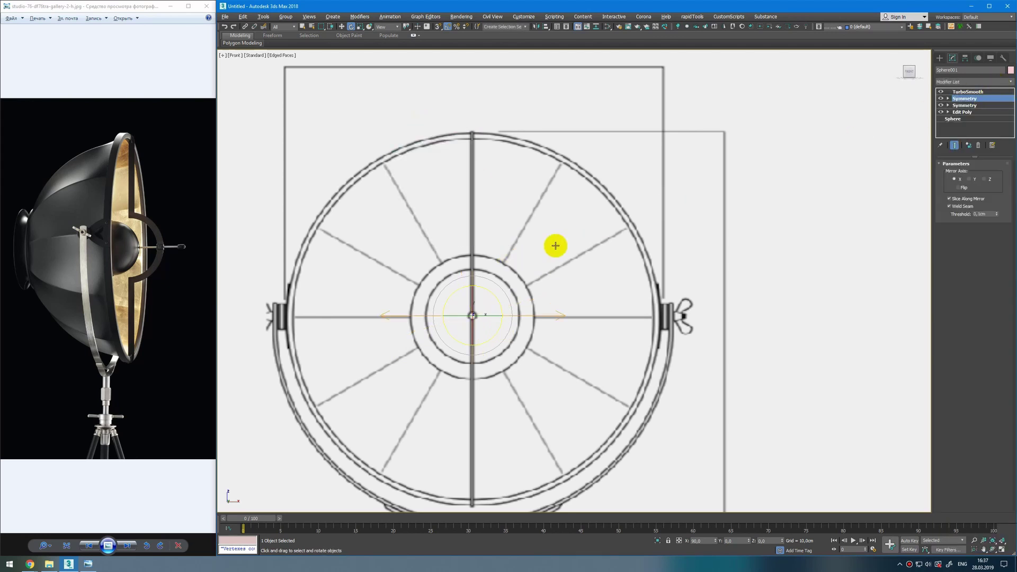
drag(498, 332, 503, 327)
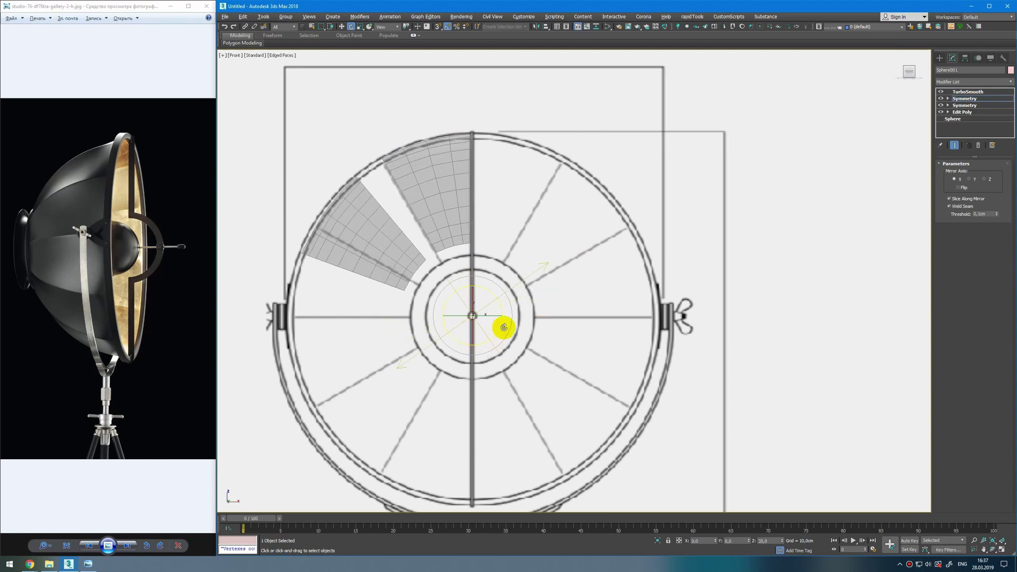
key(1)
Step: Add a third Symmetry modifier and rotate its mirror so the shade extends to four panels, ending at the blueprint's lower-left seam
click(1008, 83)
text(sy)
key(Return)
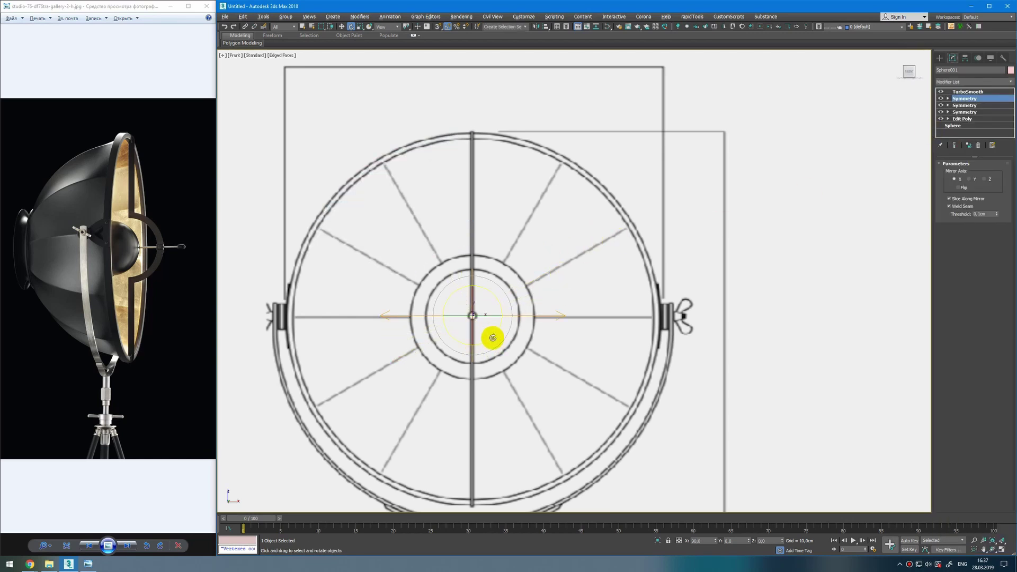
drag(494, 335, 512, 315)
key(1)
Step: Add a fourth Symmetry modifier and rotate its mirror to extend the shade to eight panels, ending at the lower-right seam
click(1008, 82)
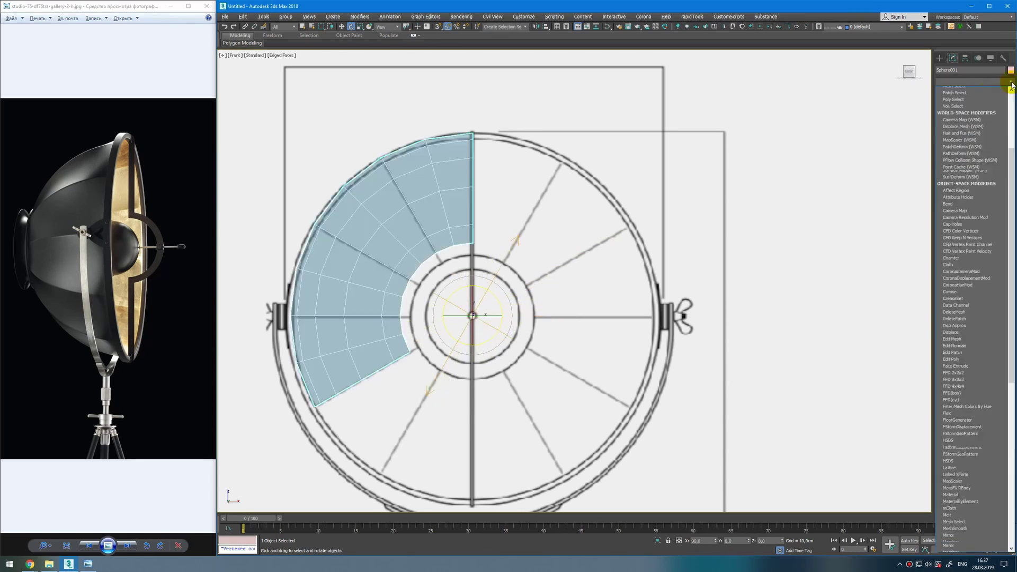
text(sy)
key(Return)
drag(496, 335, 523, 291)
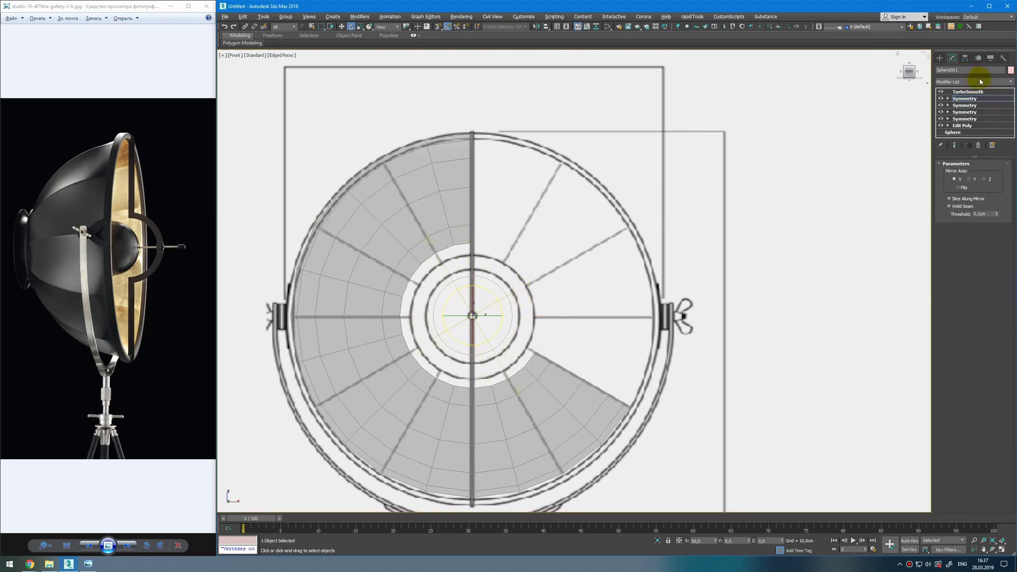
Step: Add a fifth Symmetry modifier below TurboSmooth and rotate its mirror to close the shade into a full twelve-panel ring
click(980, 82)
text(sy)
key(Return)
drag(492, 338, 513, 259)
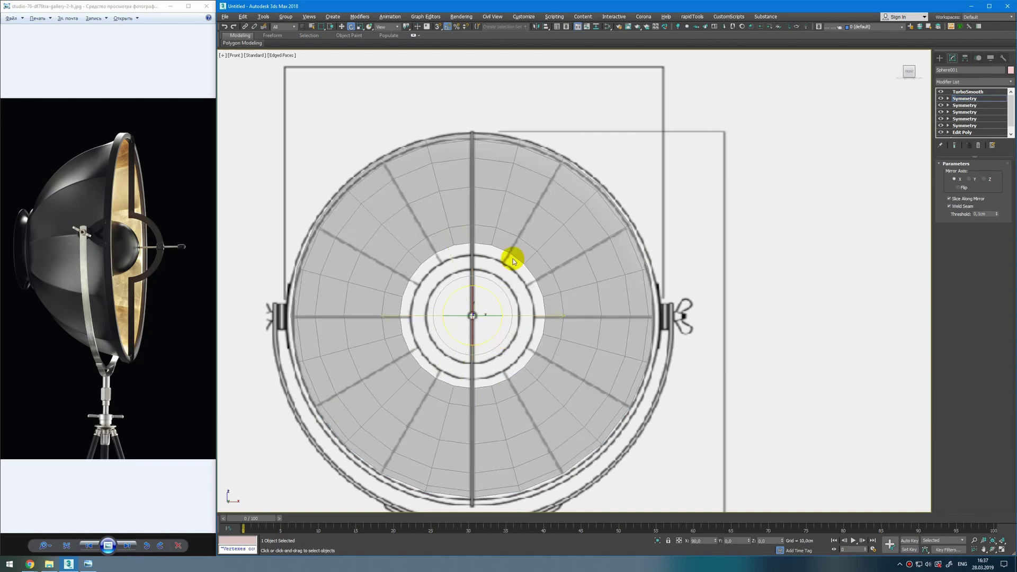
key(1)
Step: Try pulling the strip's top rim vertex outward at the Edit Poly level with the mirrored result shown
key(alt+w)
key(alt+w)
key(alt+w)
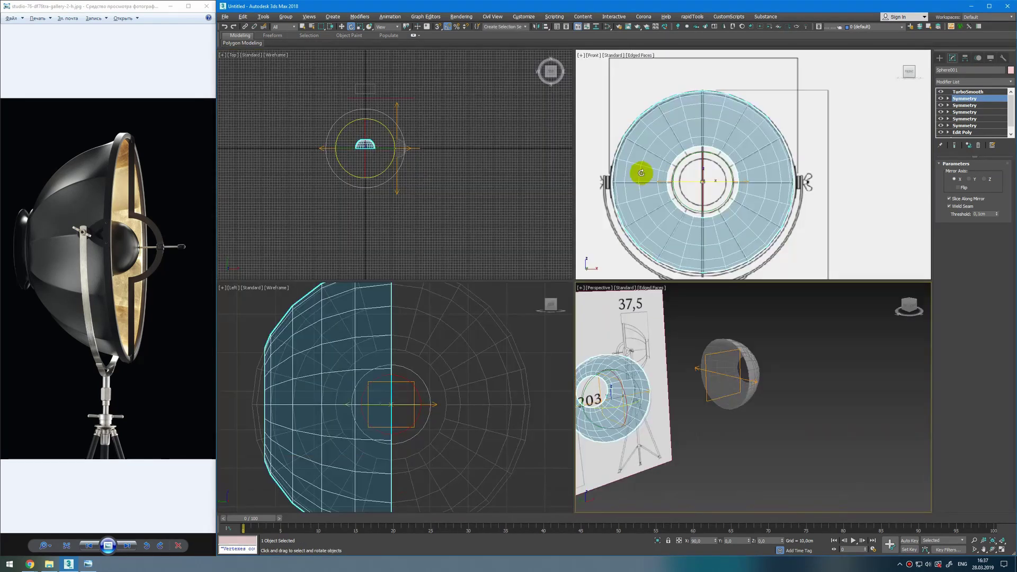
key(alt+w)
click(974, 132)
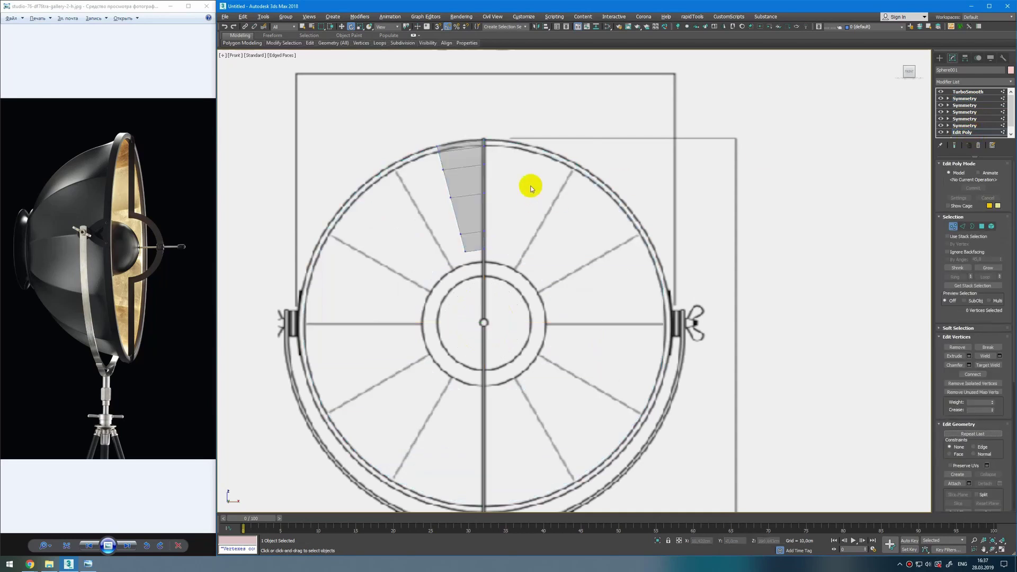
key(1)
key(w)
drag(483, 134, 491, 89)
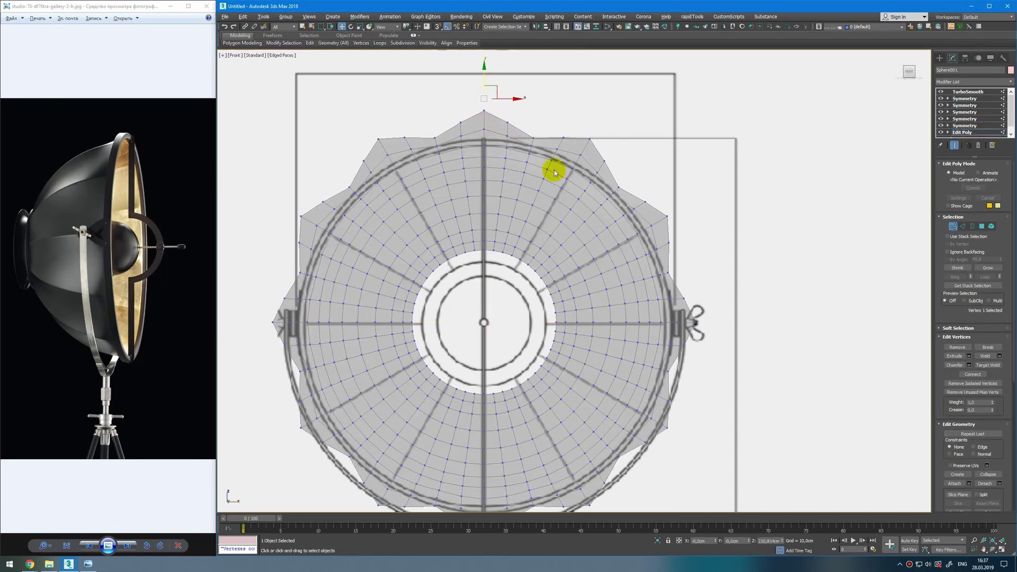
Step: Check the mirrored vertex change in perspective and undo the vertex move
key(alt+w)
key(alt+w)
alt+middle_drag(802, 355, 804, 357)
key(ctrl+z)
alt+middle_drag(711, 331, 647, 320)
key(alt+w)
key(alt+w)
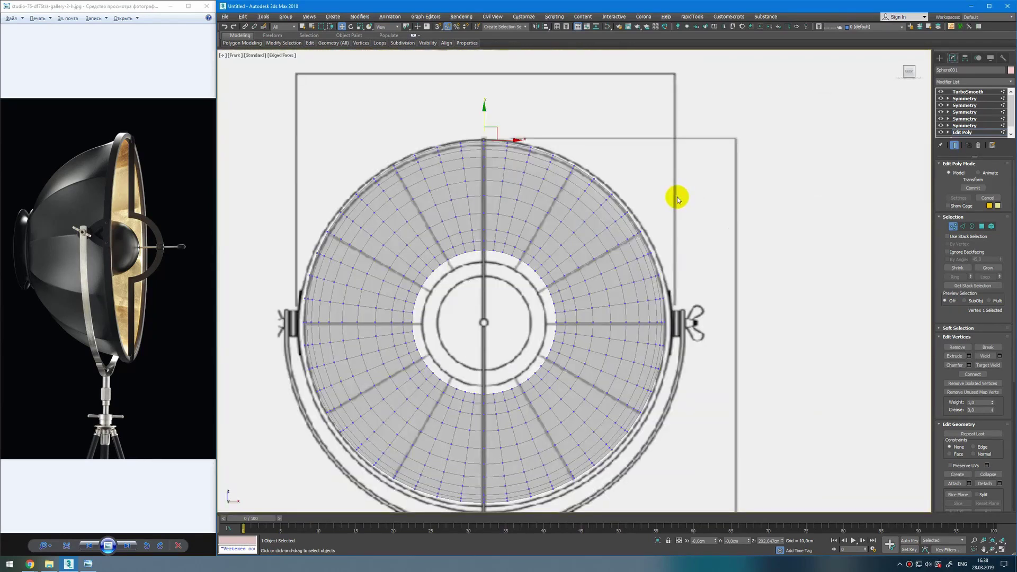
key(1)
Step: Look over the rapidTools script descriptions on the RapidTools web page and return to the lamp reference photo
scroll(438, 159, up, 2)
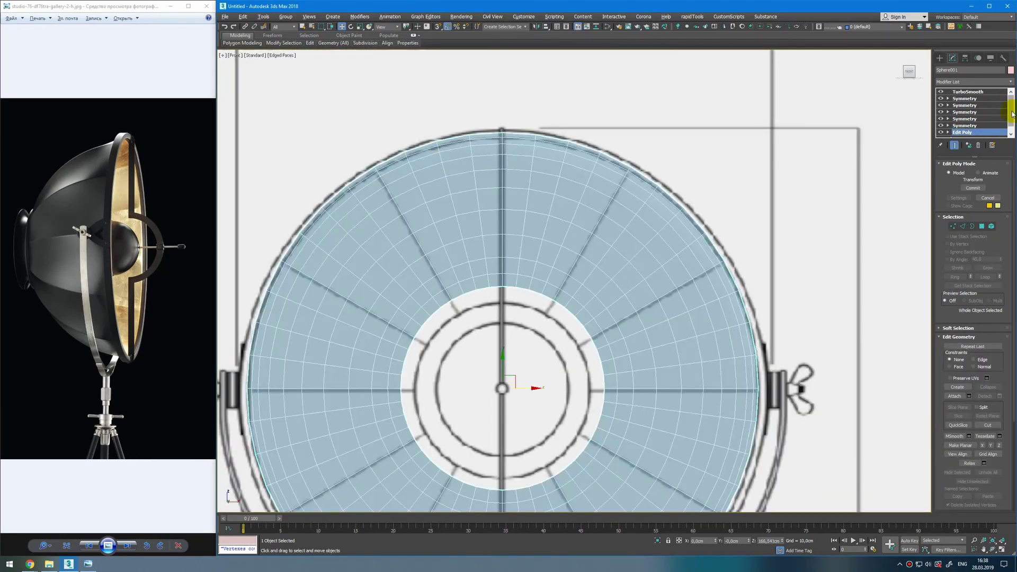
scroll(1012, 114, down, 1)
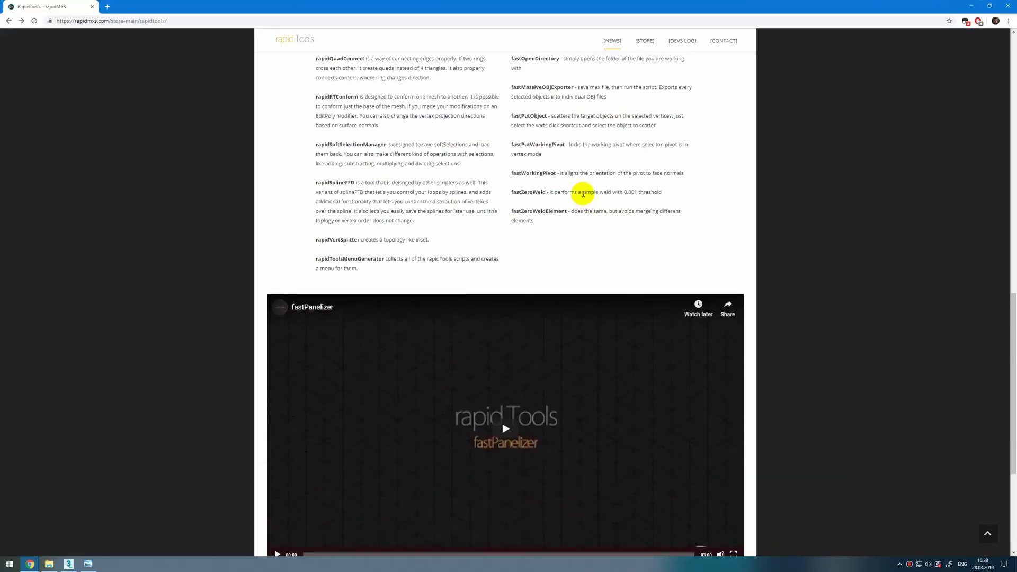
scroll(583, 193, up, 7)
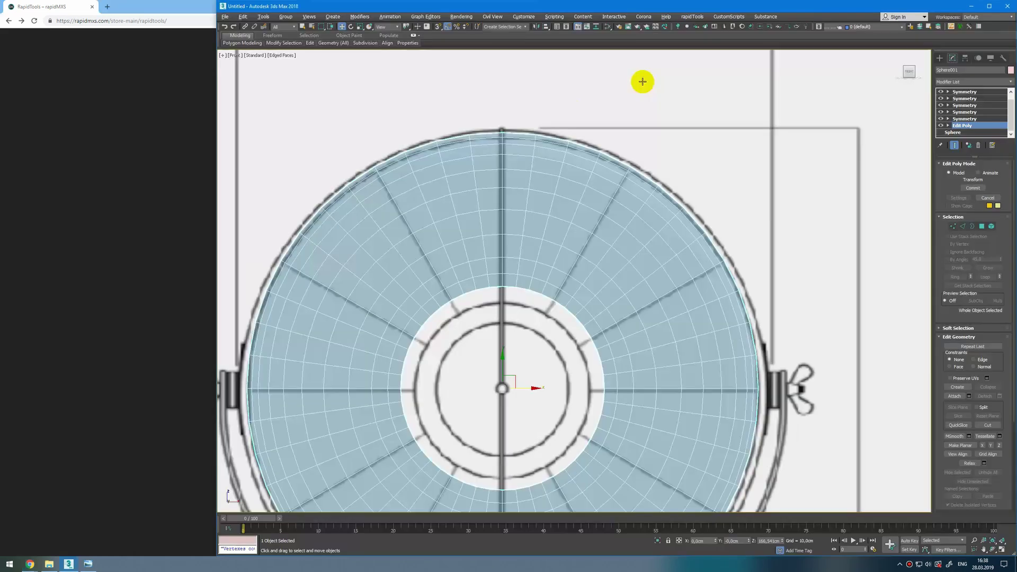
click(129, 84)
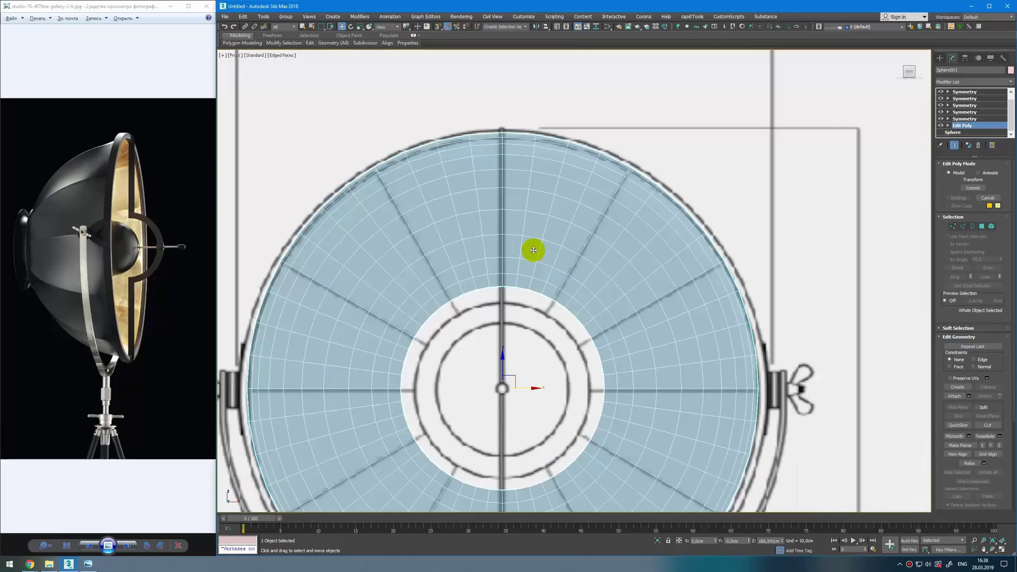
Step: Delete the TurboSmooth modifier from the top of the shade's modifier stack
key(alt+w)
key(alt+w)
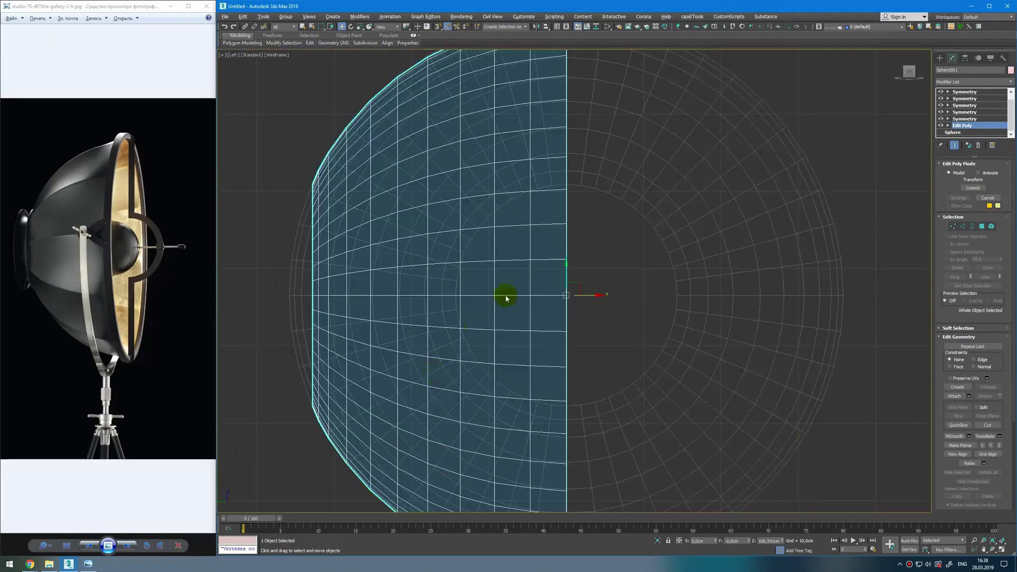
scroll(506, 298, down, 3)
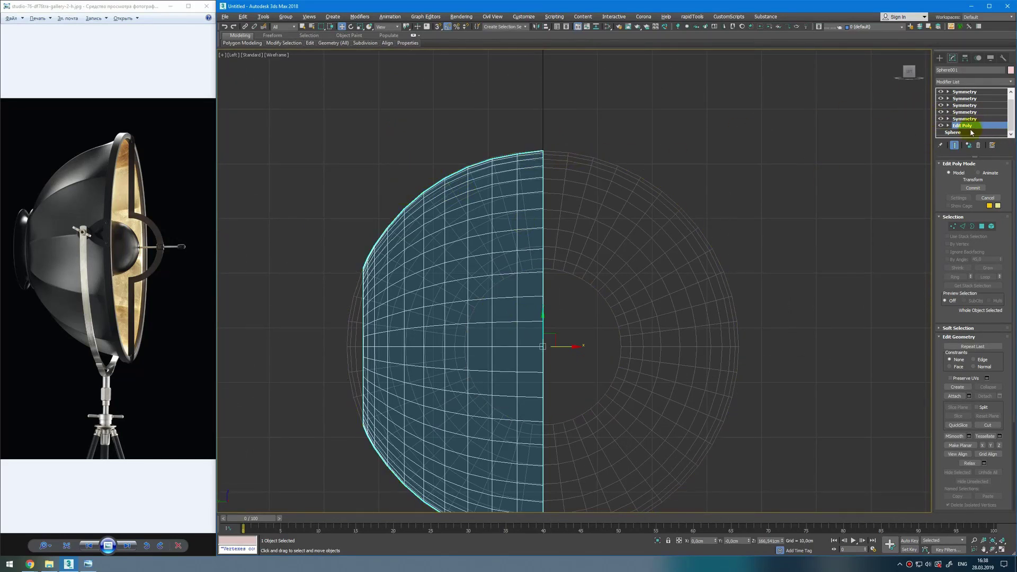
scroll(971, 127, up, 1)
click(976, 92)
click(978, 146)
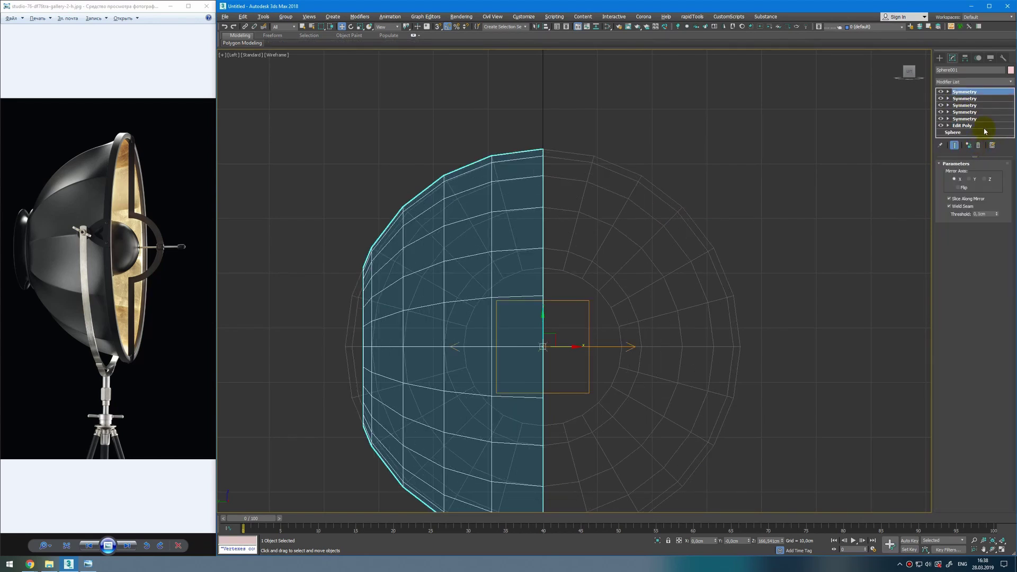
Step: Turn off all five Symmetry modifiers so only the original narrow strip is shown
click(941, 91)
click(941, 98)
click(941, 105)
click(940, 112)
click(941, 118)
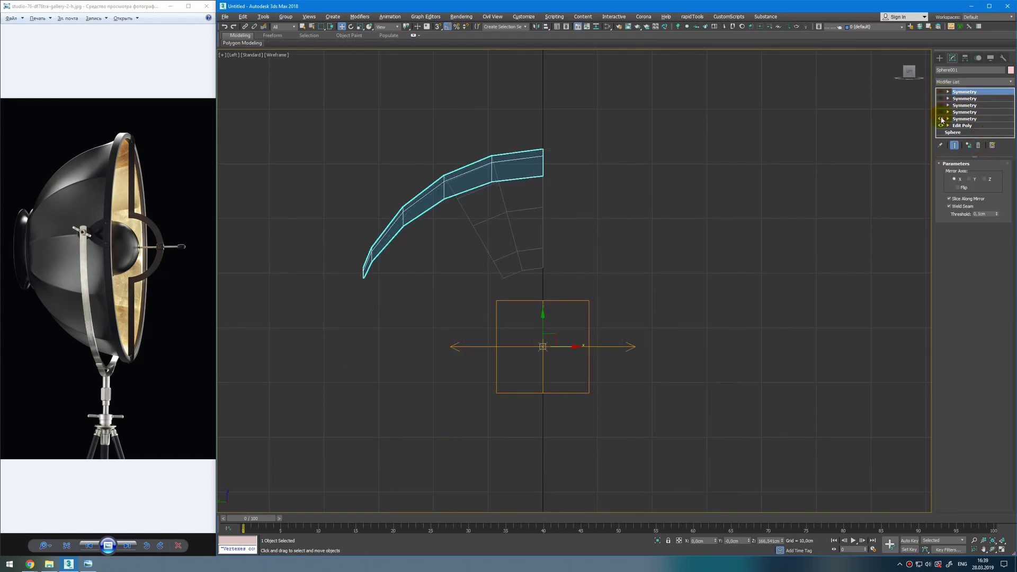
click(941, 119)
Step: Collapse the strip's stack to the Edit Poly modifier, keeping the Symmetry modifiers above it
click(969, 128)
right_click(968, 128)
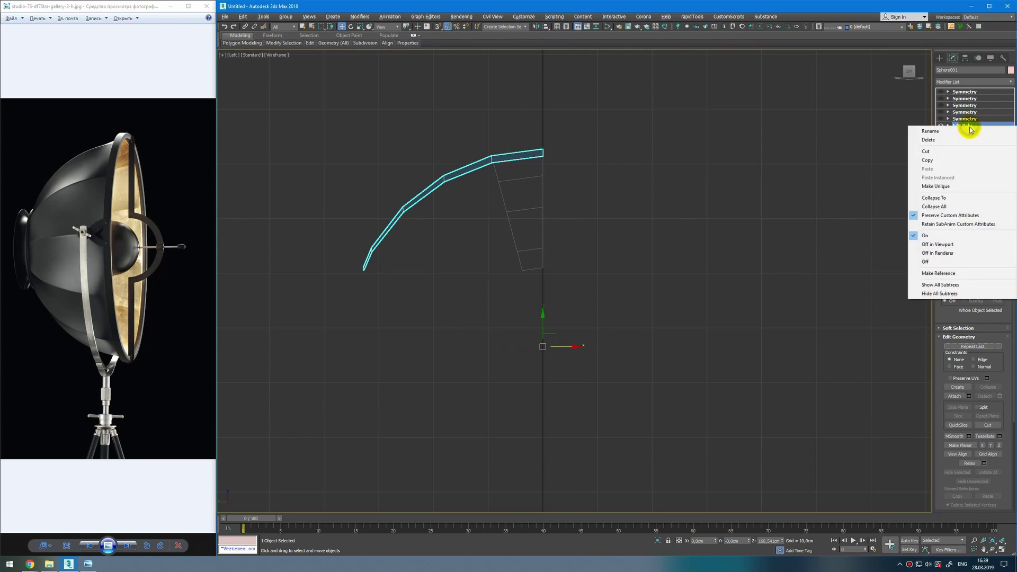
click(954, 198)
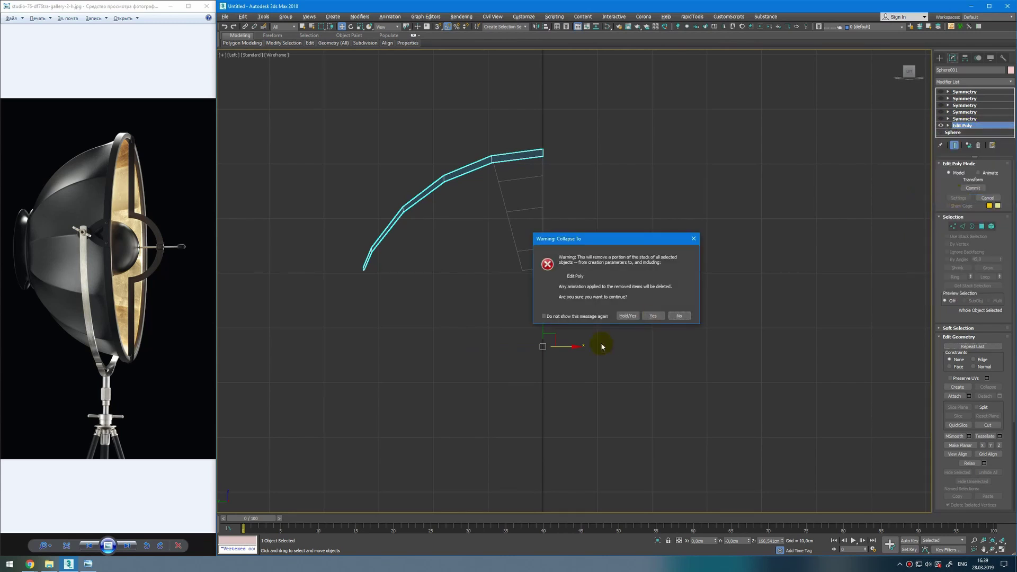
click(653, 317)
key(alt+w)
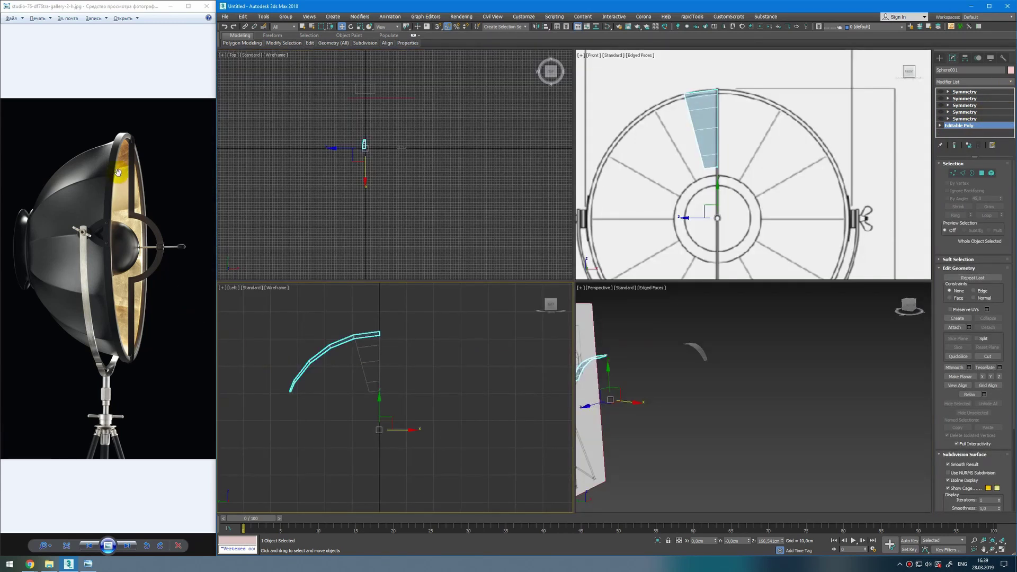
click(1012, 84)
key(s)
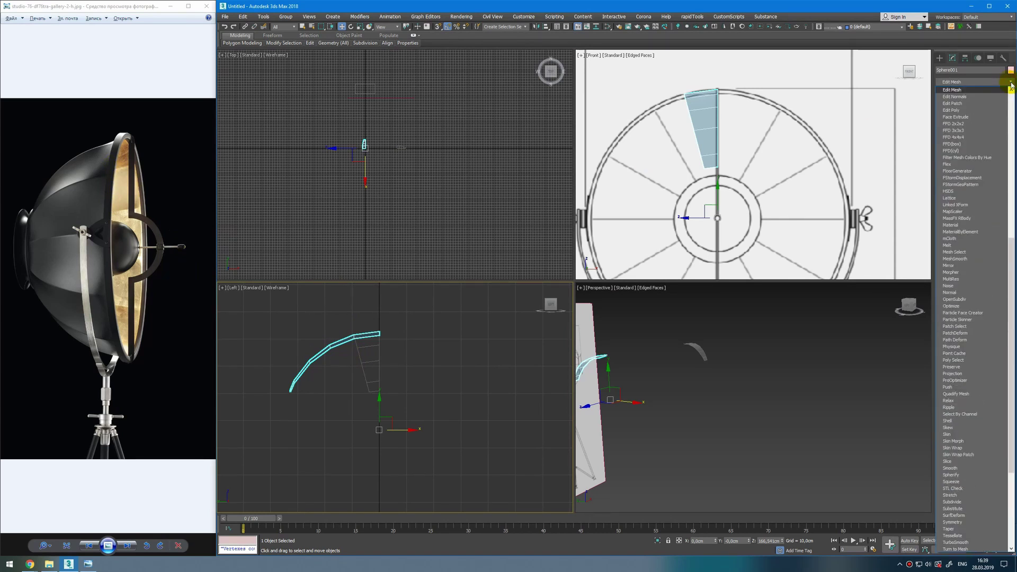
click(1011, 84)
Step: Clone the strip in place as an independent Copy and hide the duplicate
middle_drag(729, 352, 793, 349)
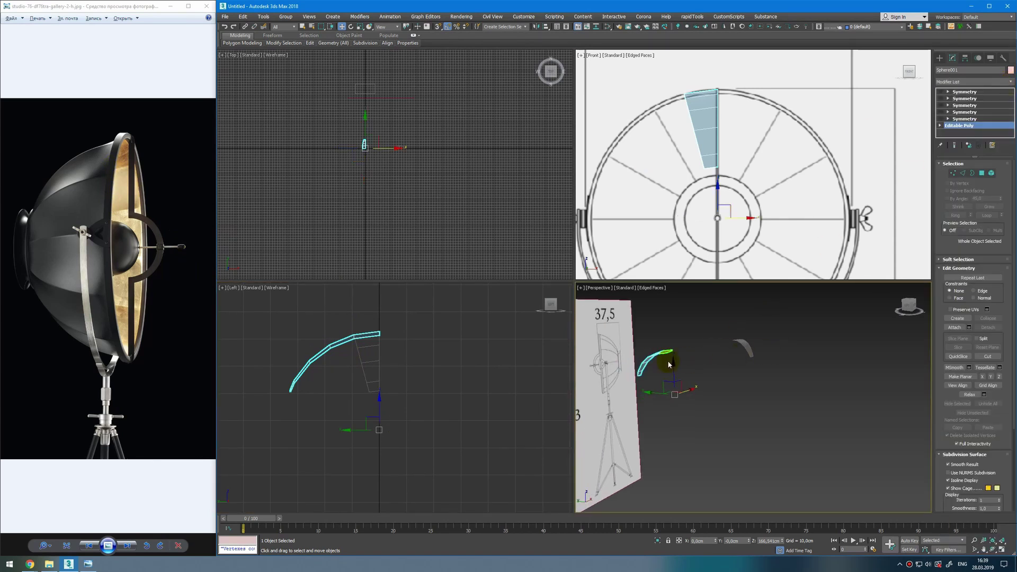
scroll(665, 361, up, 2)
key(ctrl+v)
click(612, 301)
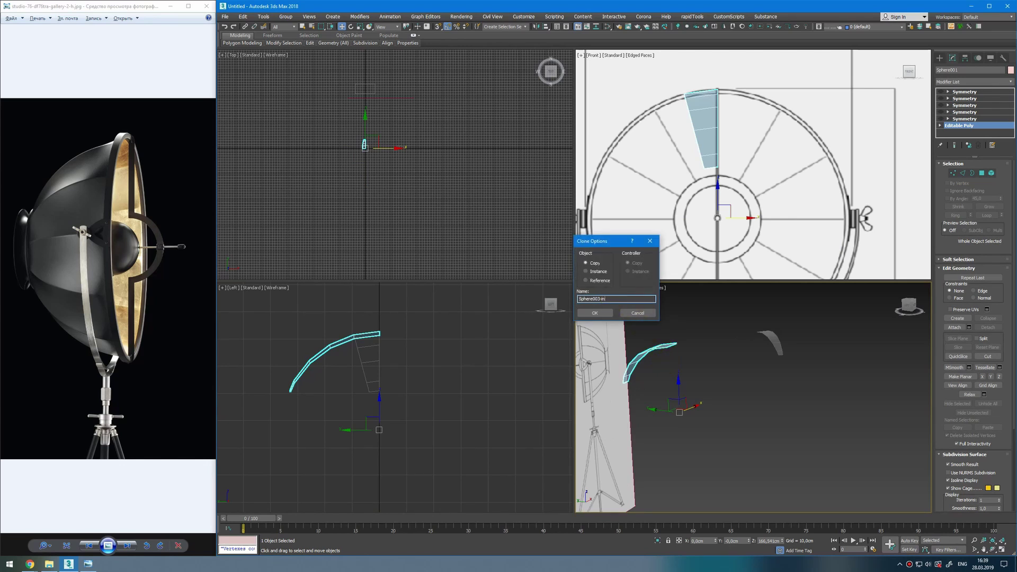
key(Return)
right_click(726, 339)
click(760, 310)
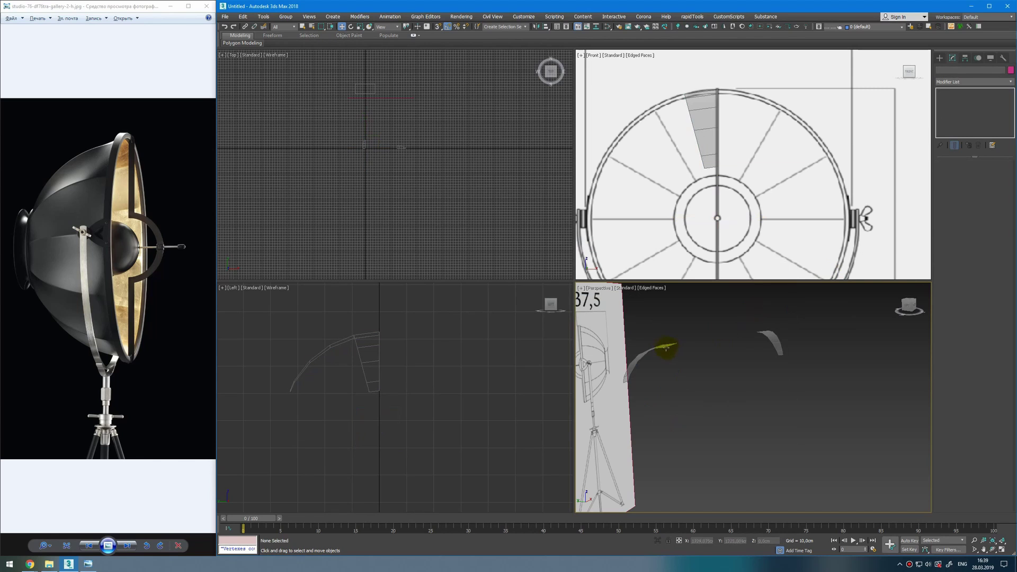
Step: Select the remaining visible strip and frame it in the maximized perspective view
click(663, 347)
click(985, 126)
click(984, 126)
scroll(669, 374, up, 5)
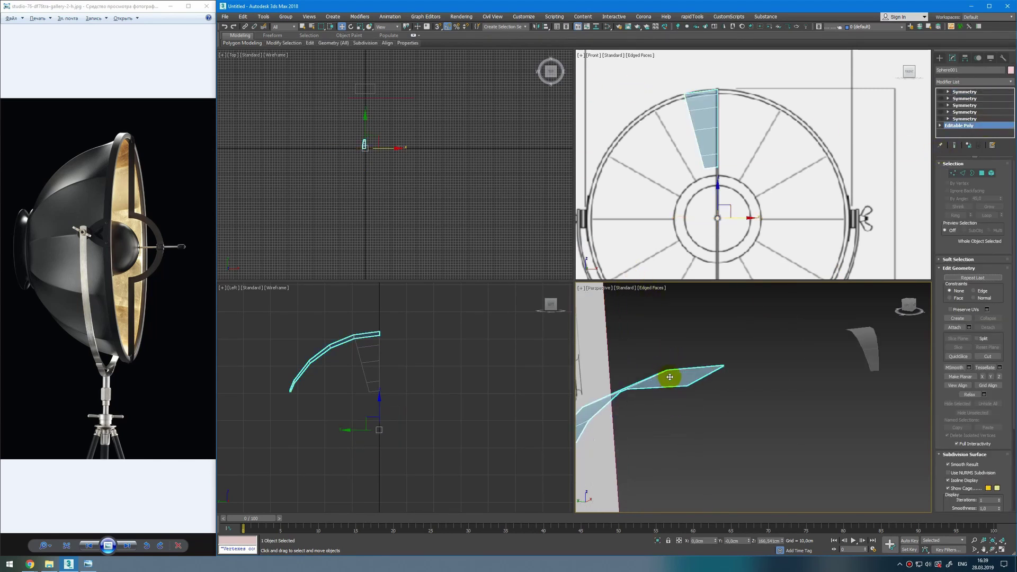
key(alt+w)
key(z)
Step: Try running rapidSplineFFD on the whole strip without an edge selection
click(692, 16)
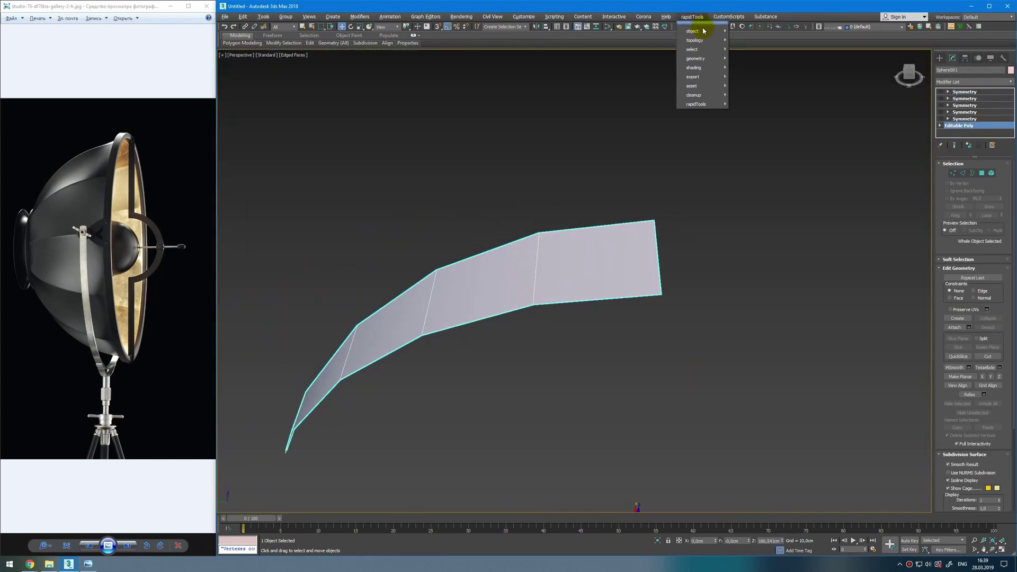
mouse_move(707, 41)
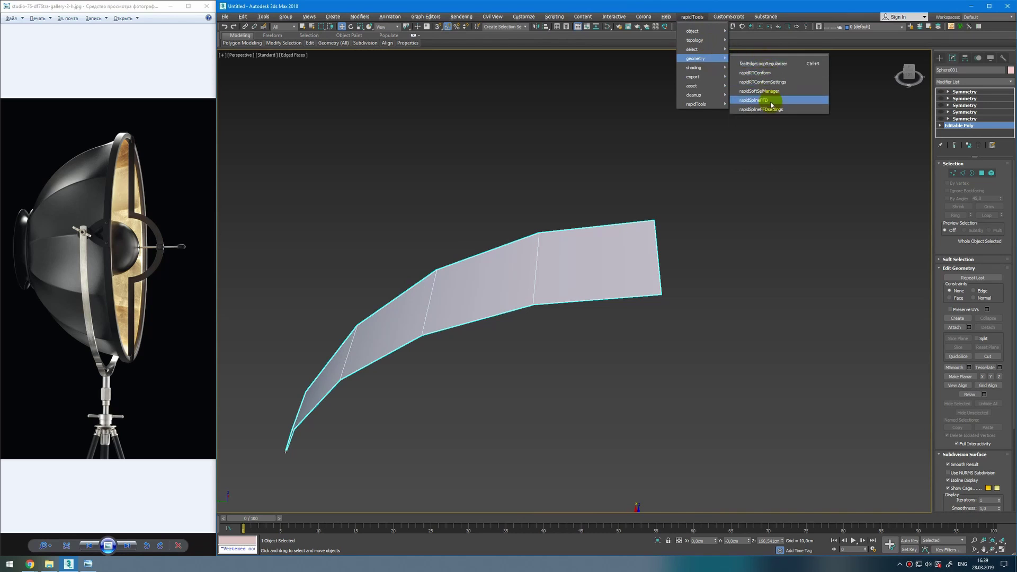
click(779, 105)
key(Return)
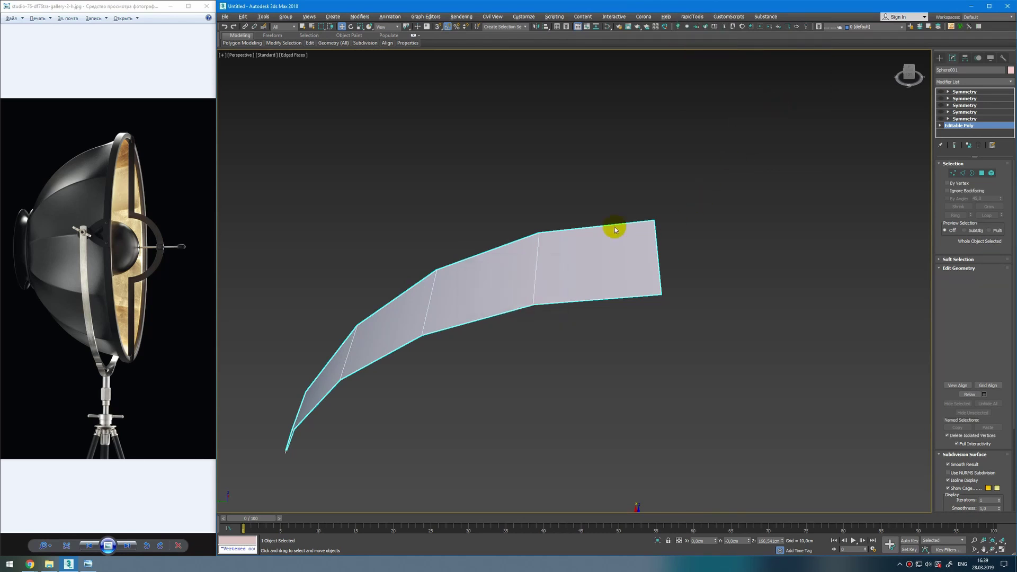
Step: Select the edge loop along the strip's upper long border and apply rapidSplineFFD to it
key(2)
double_click(613, 227)
click(691, 16)
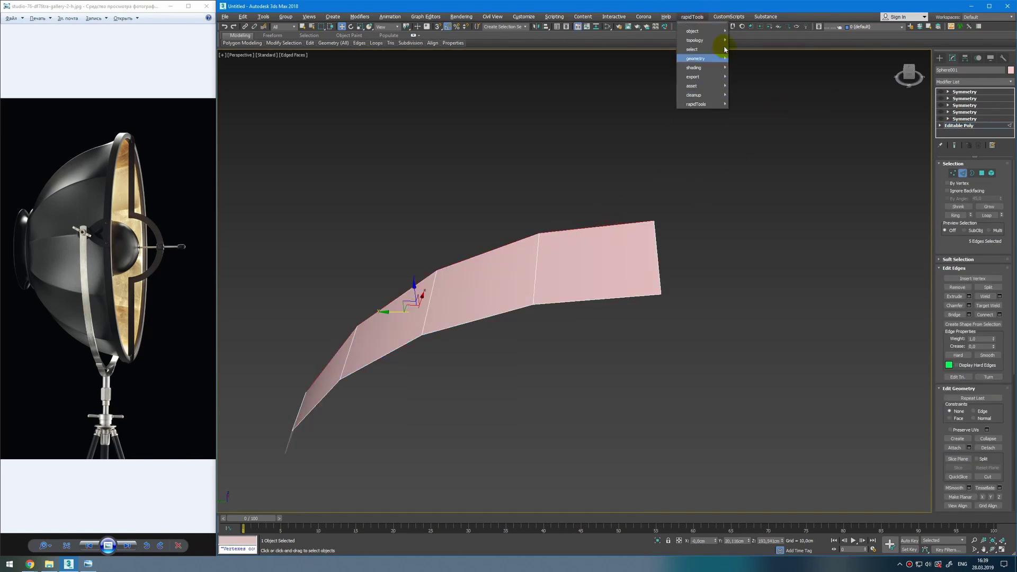
mouse_move(721, 55)
click(774, 84)
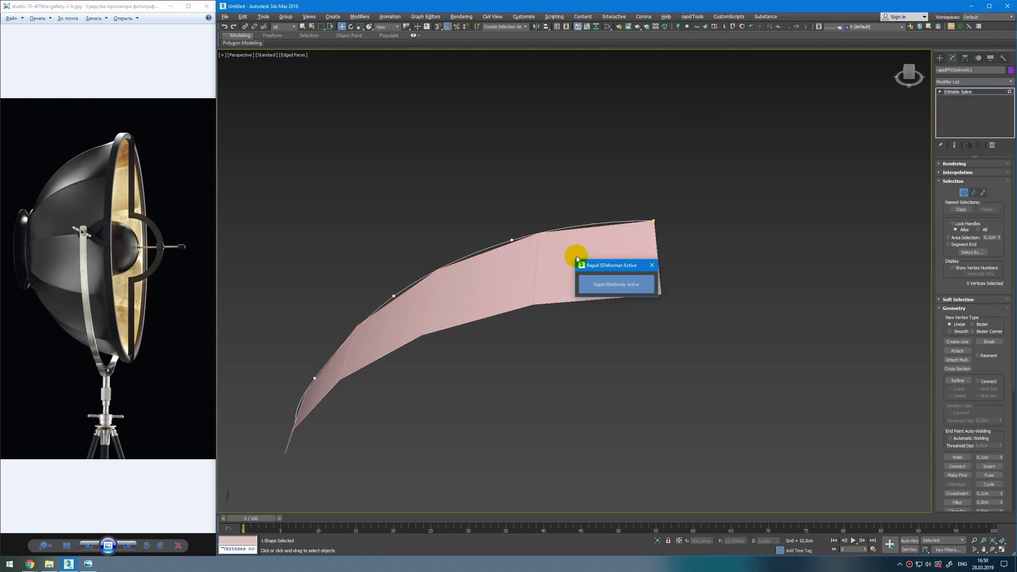
Step: Open the rapidSplineFFD settings, set the knots to 4 and reapply rapidSplineFFD to the strip's long border edge loop
click(692, 17)
mouse_move(695, 40)
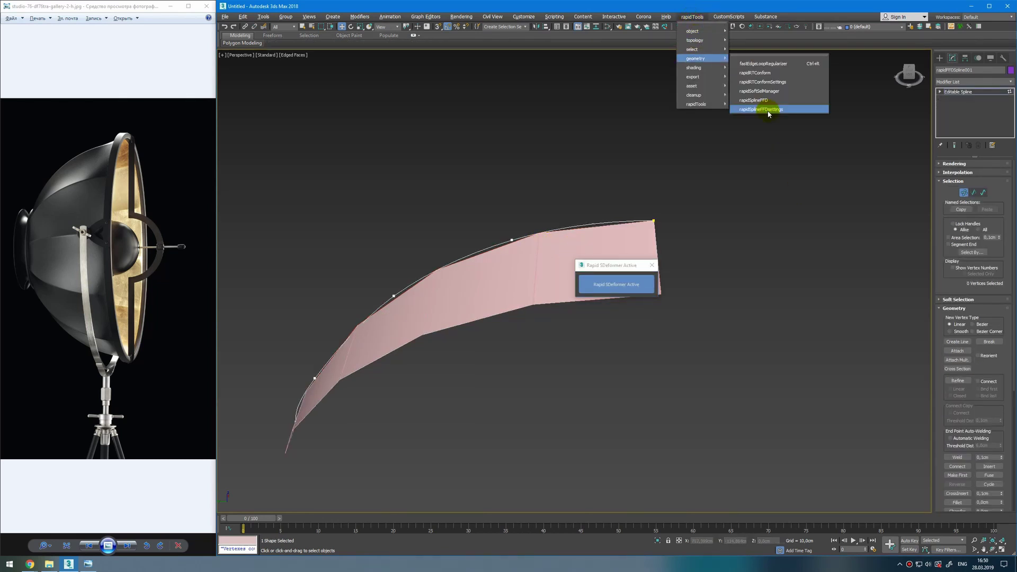
click(770, 106)
alt+middle_drag(576, 266, 599, 239)
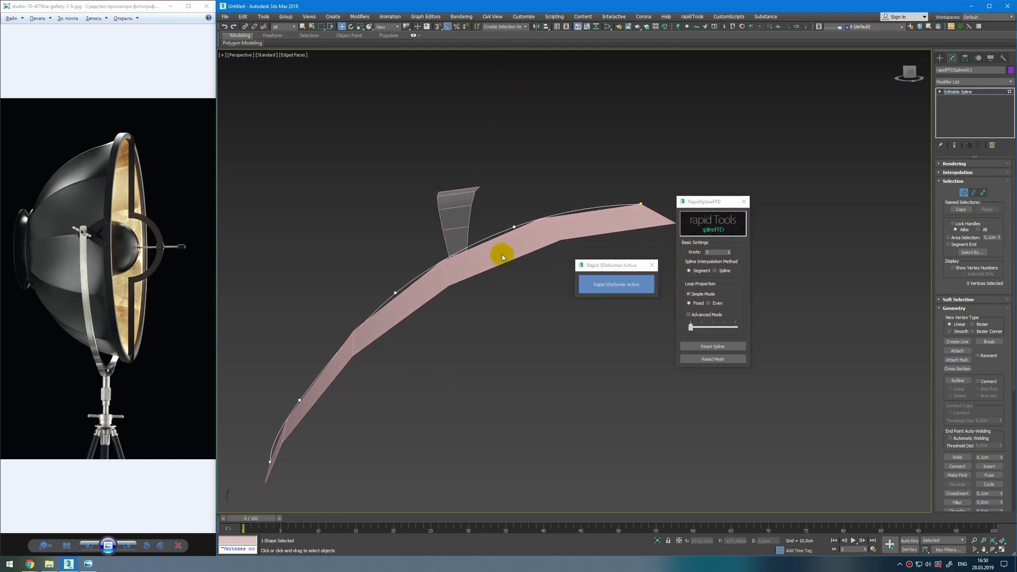
click(603, 286)
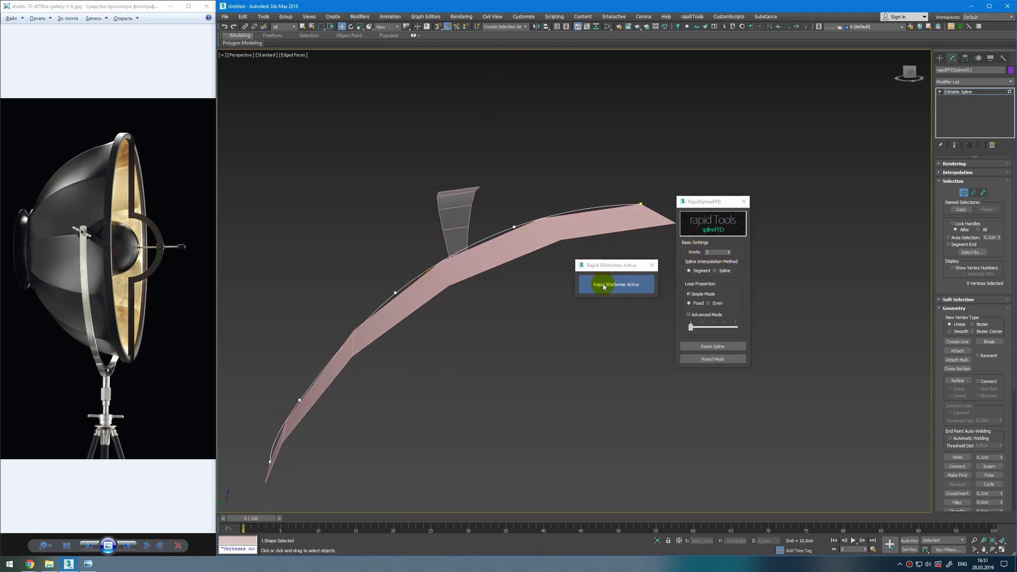
click(604, 287)
click(497, 232)
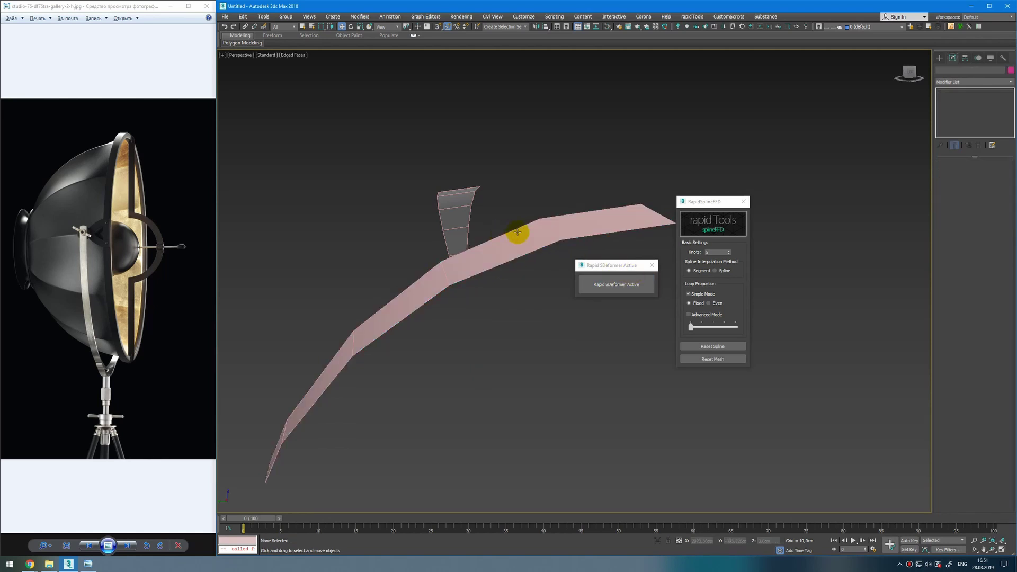
click(728, 254)
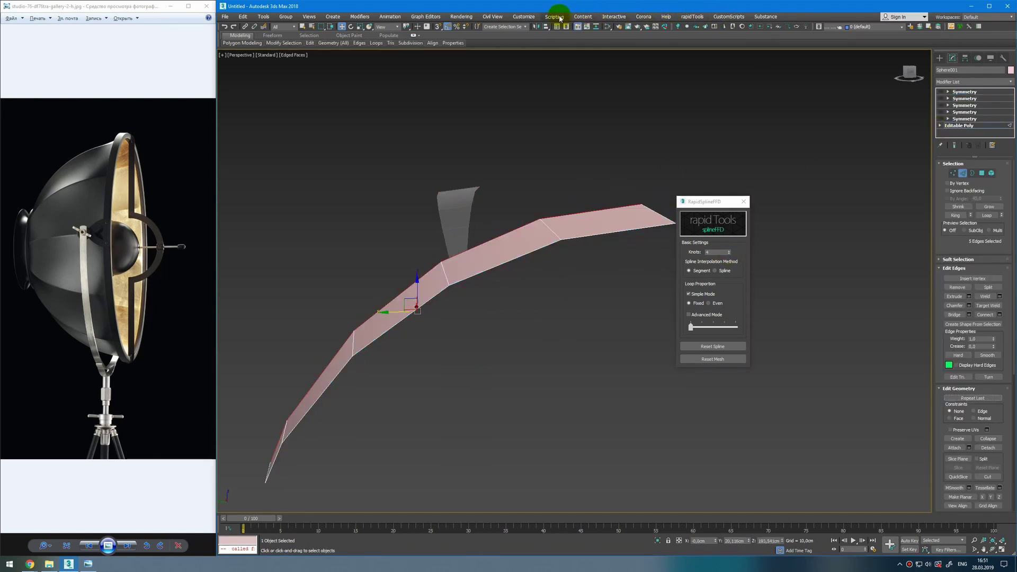
click(783, 102)
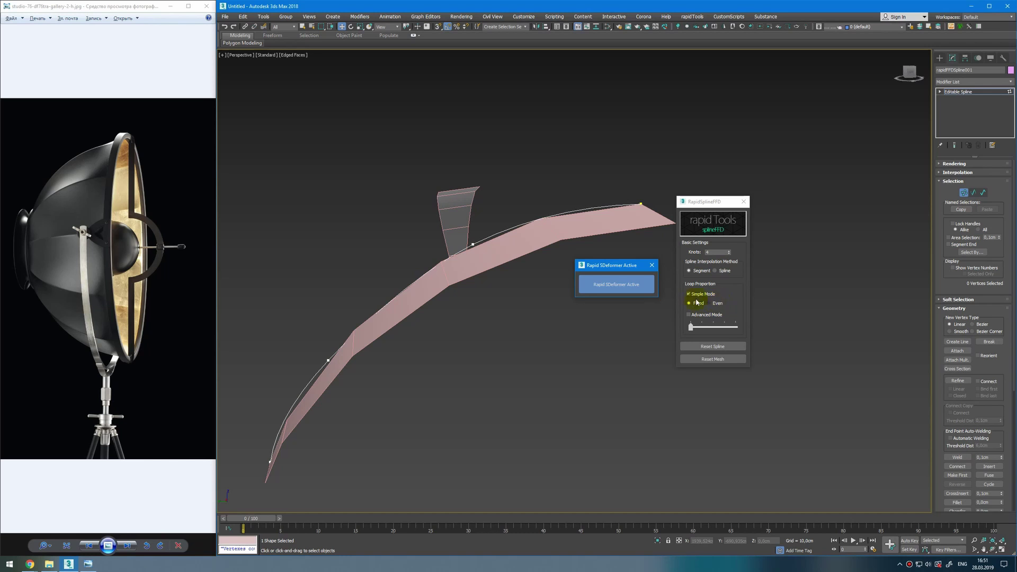
Step: Reposition the upper middle knot of the deforming spline and enable all five Symmetry modifiers on the strip
drag(481, 234, 461, 258)
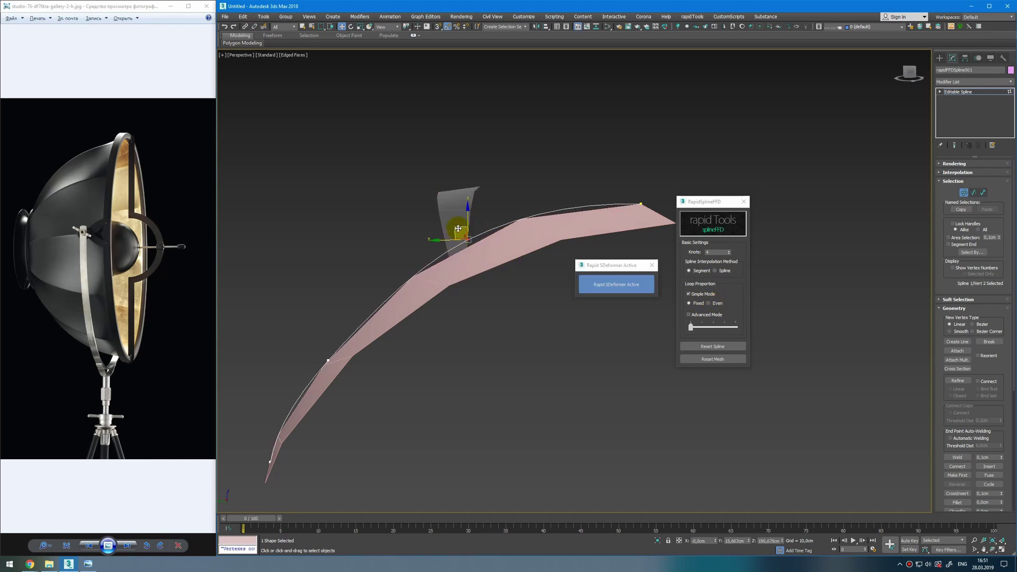
click(563, 229)
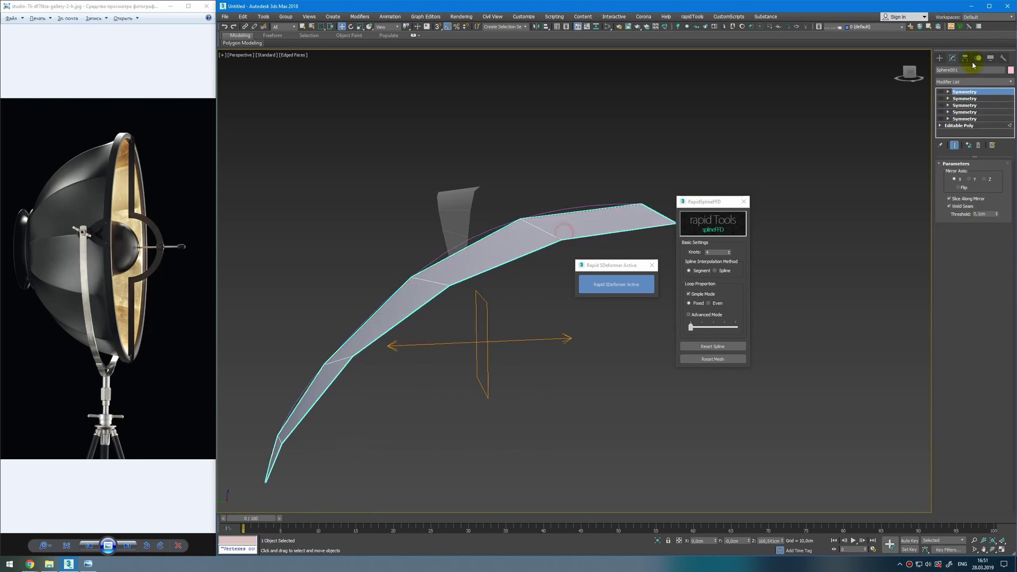
click(941, 91)
click(941, 99)
click(941, 106)
click(941, 112)
click(941, 119)
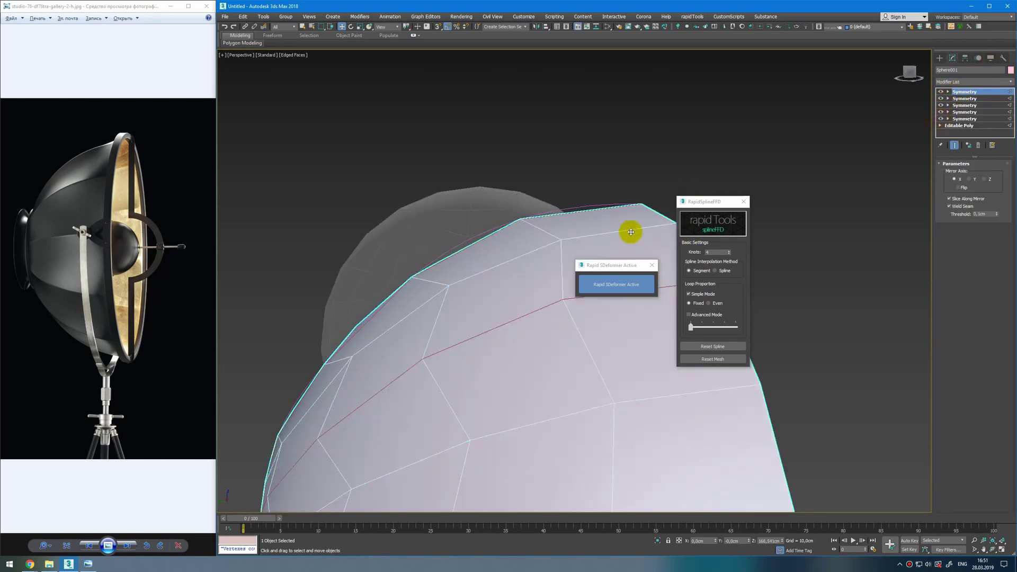
Step: Leave the strip's vertex editing, return to the deforming spline's vertices and shift its upper middle knot along the shade's profile
click(971, 126)
key(1)
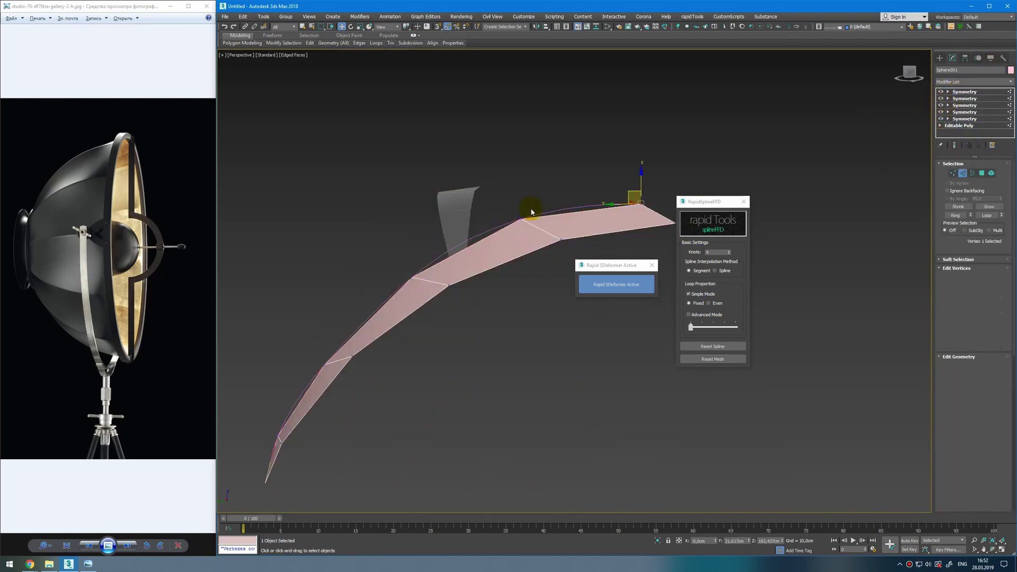
key(1)
click(558, 209)
key(1)
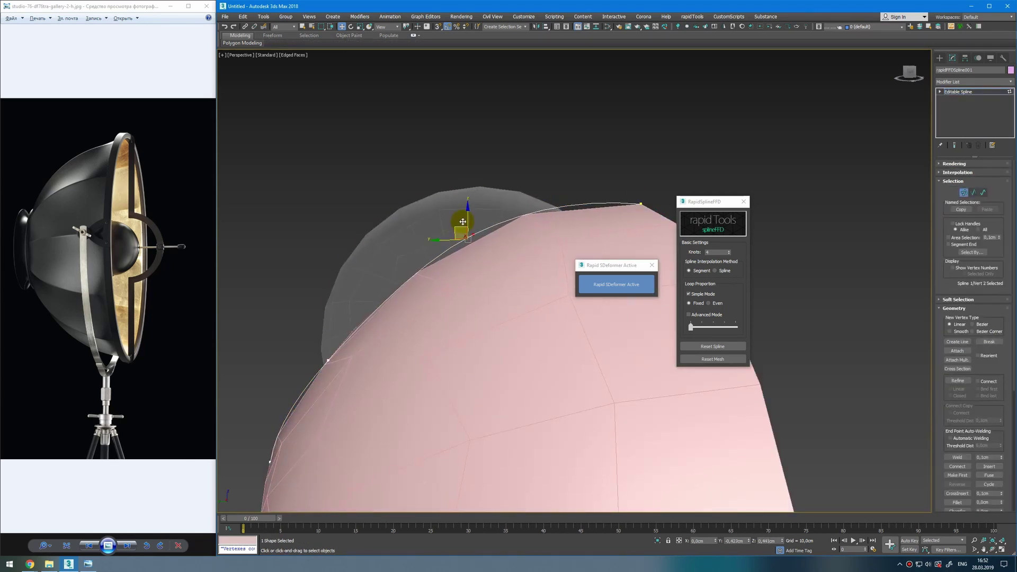
drag(462, 221, 482, 217)
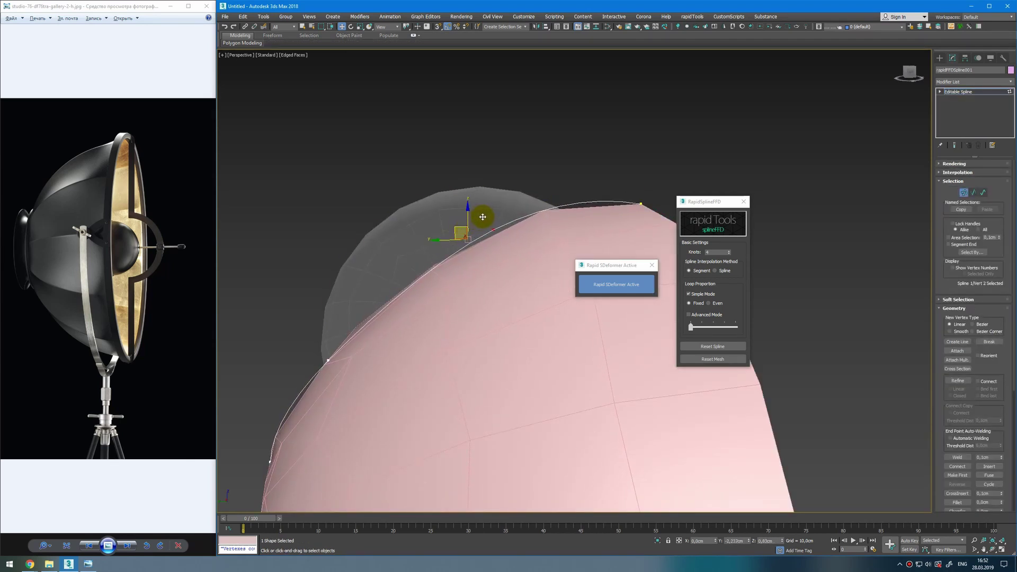
Step: Try the Even loop proportion on the spline in the wireframe Left view, and restore Fixed
key(l)
key(F3)
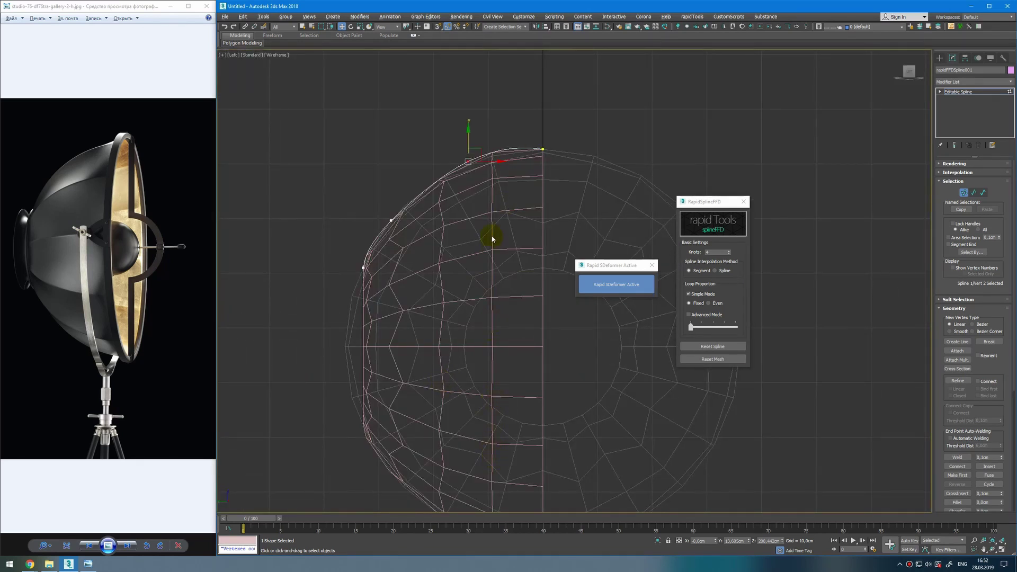
scroll(477, 154, up, 2)
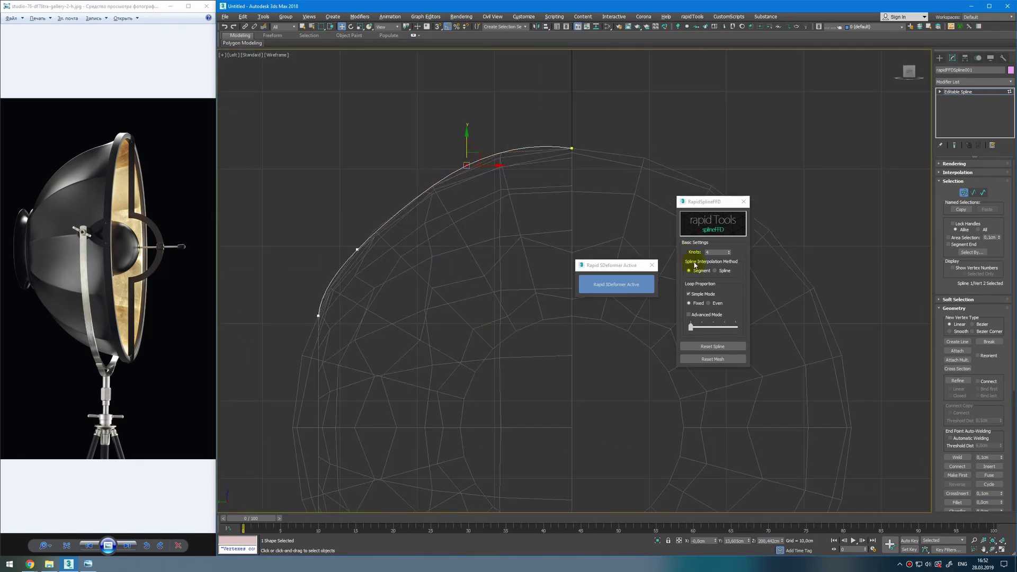
scroll(527, 244, down, 2)
click(716, 303)
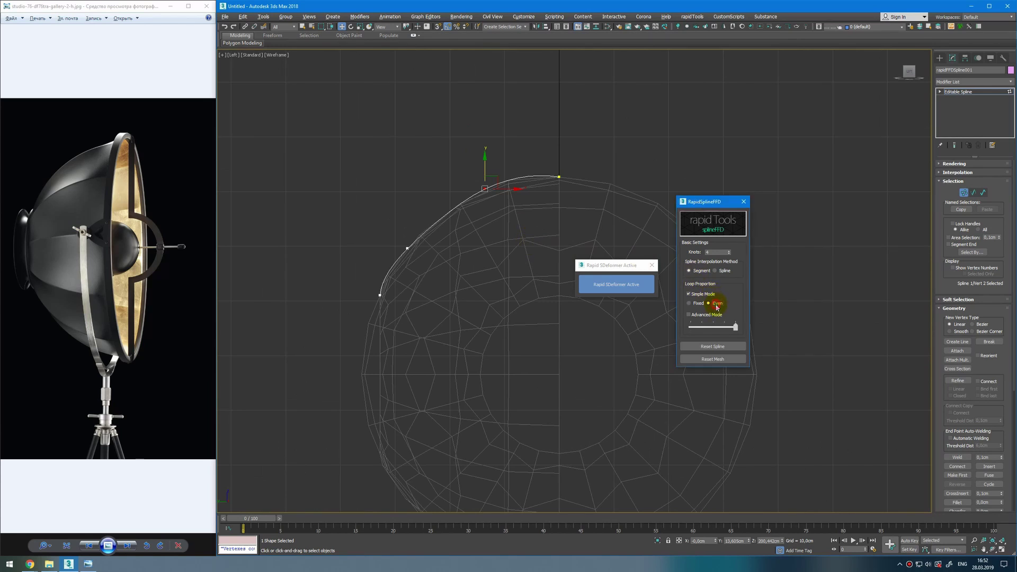
click(483, 175)
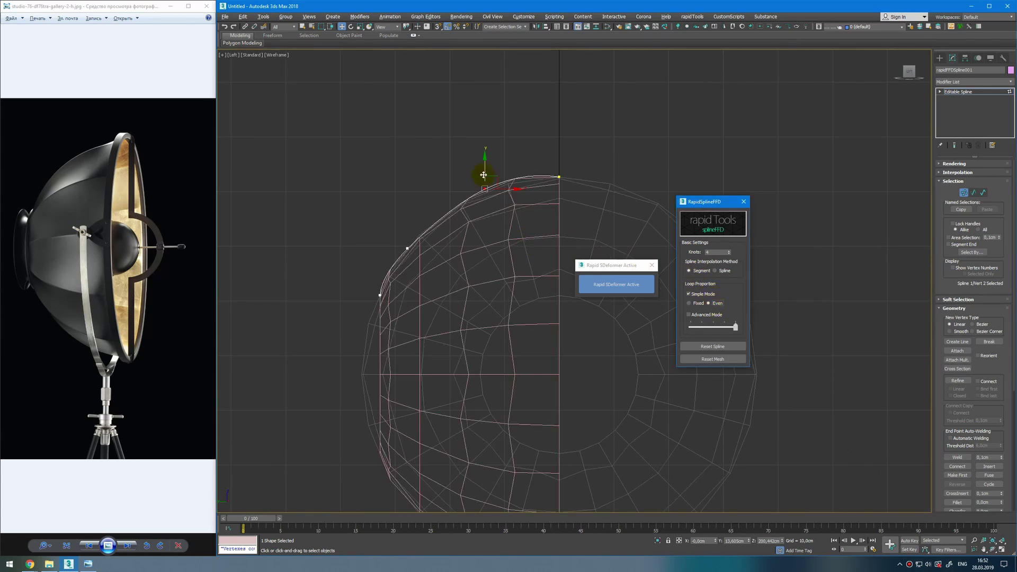
click(698, 303)
Step: Move the two middle spline knots in the Left view to round out the shade's upper profile
click(499, 174)
drag(498, 174, 497, 173)
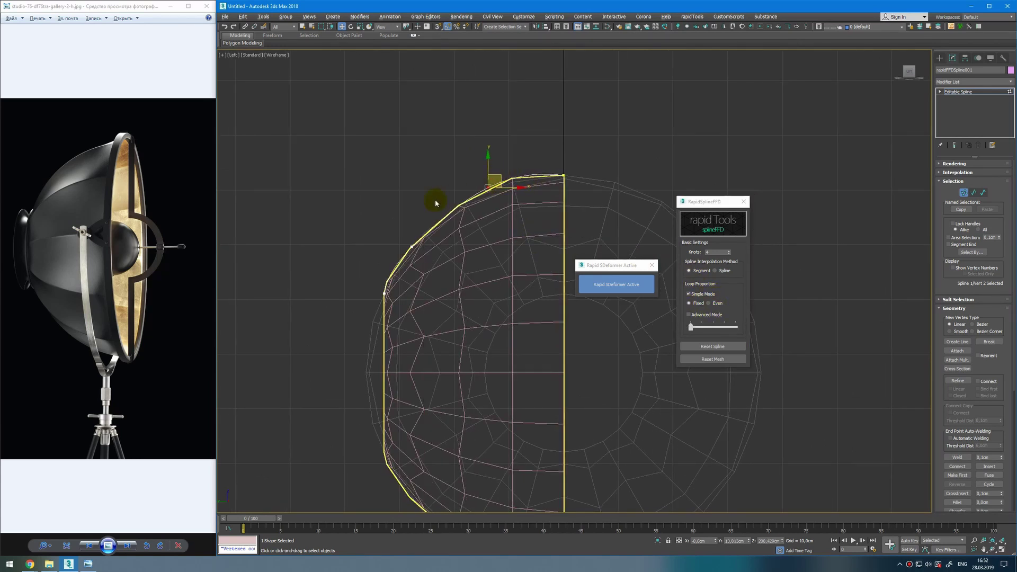
click(405, 233)
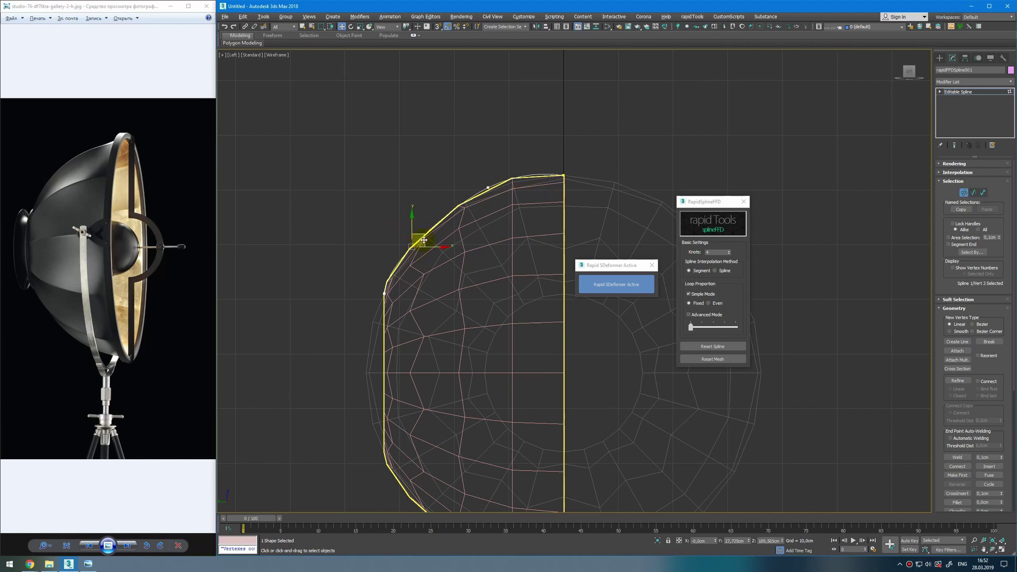
click(441, 214)
drag(441, 214, 440, 215)
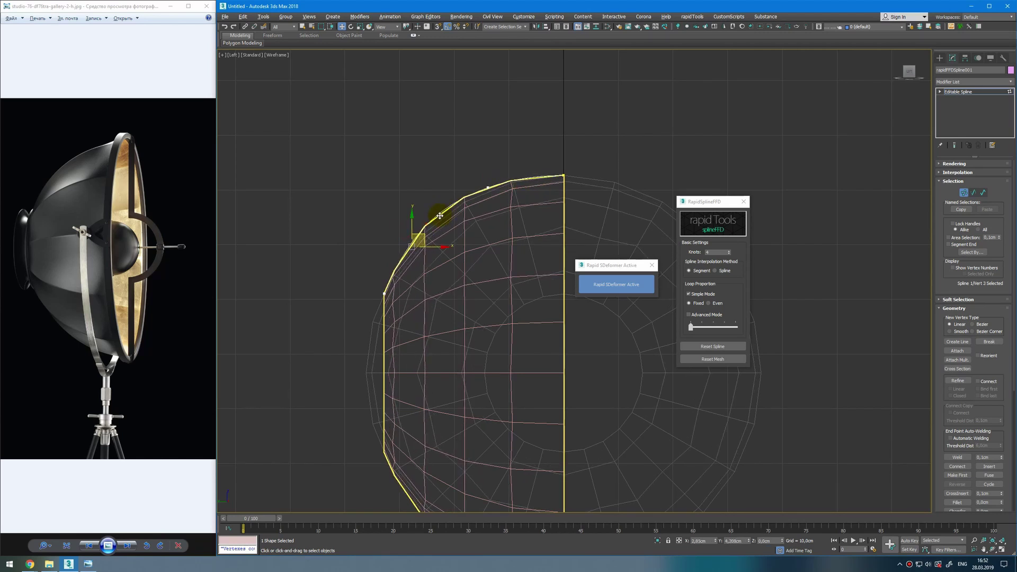
Step: Adjust both middle spline knots in the Left viewport while comparing the shade in the four-view layout
key(p)
mouse_move(490, 288)
alt+middle_down()
mouse_move(551, 335)
mouse_move(443, 325)
mouse_move(484, 341)
alt+middle_up()
key(alt+w)
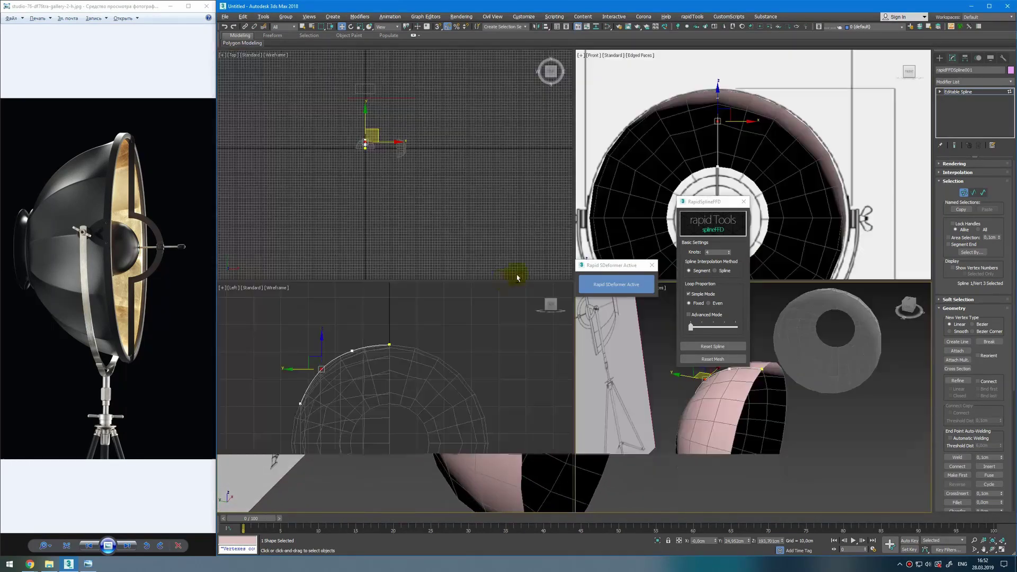
middle_click(461, 353)
key(alt+w)
key(alt+w)
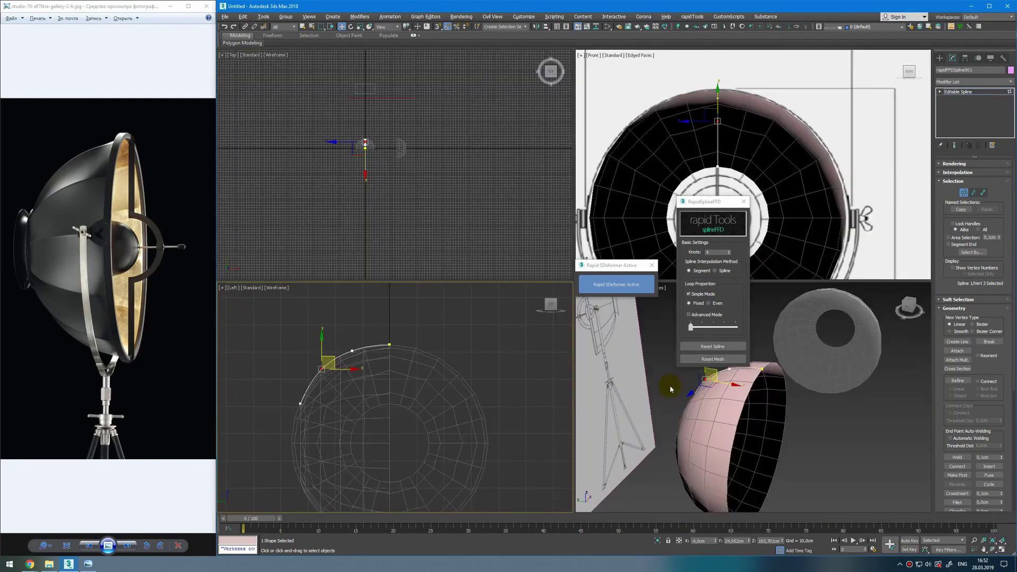
click(352, 350)
drag(354, 334, 328, 358)
click(321, 369)
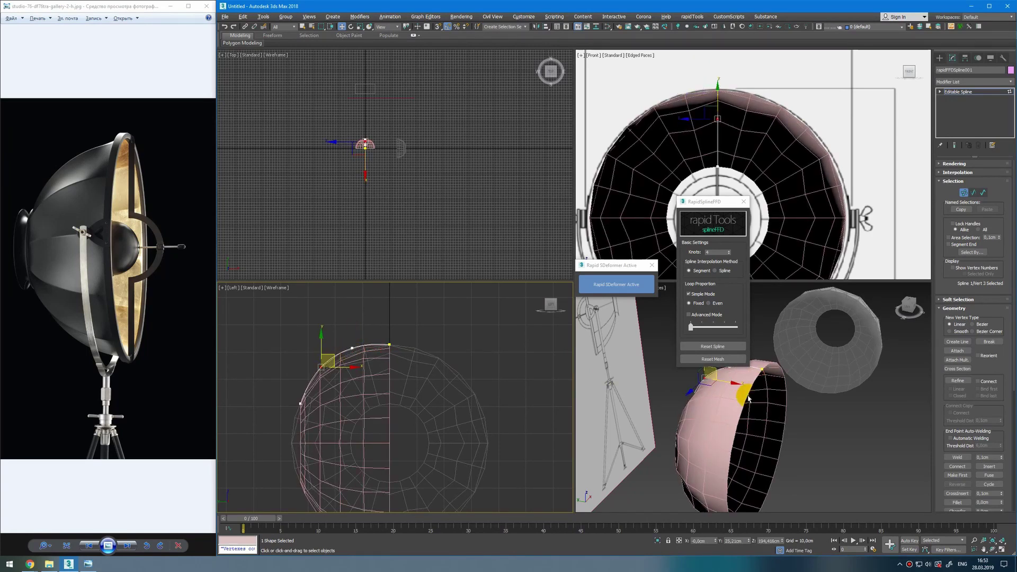
Step: Check the shade's curvature in perspective and raise the two middle spline knots slightly in the Left viewport
alt+middle_drag(738, 392, 701, 395)
scroll(701, 395, up, 1)
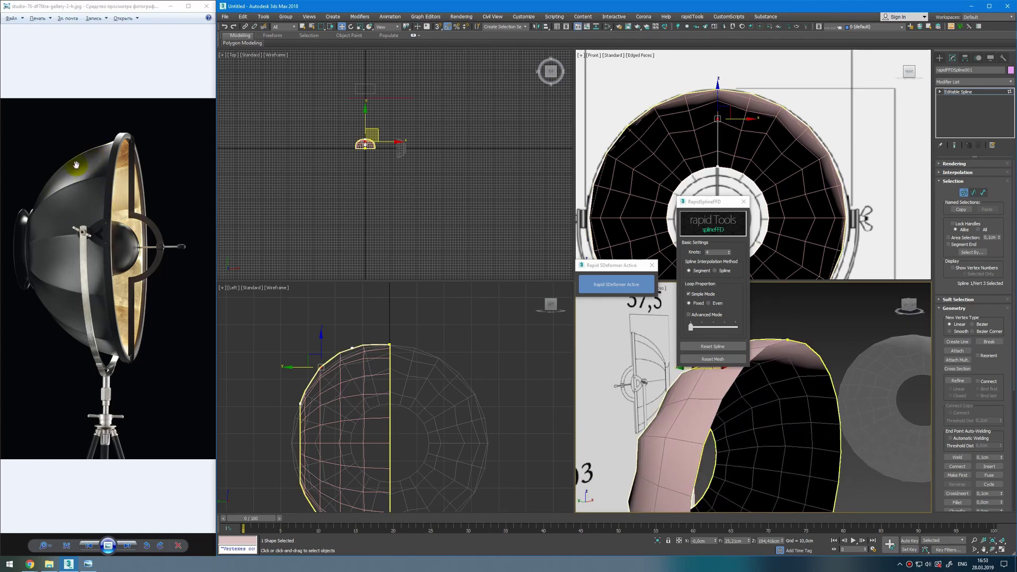
alt+middle_drag(659, 437, 699, 442)
click(351, 348)
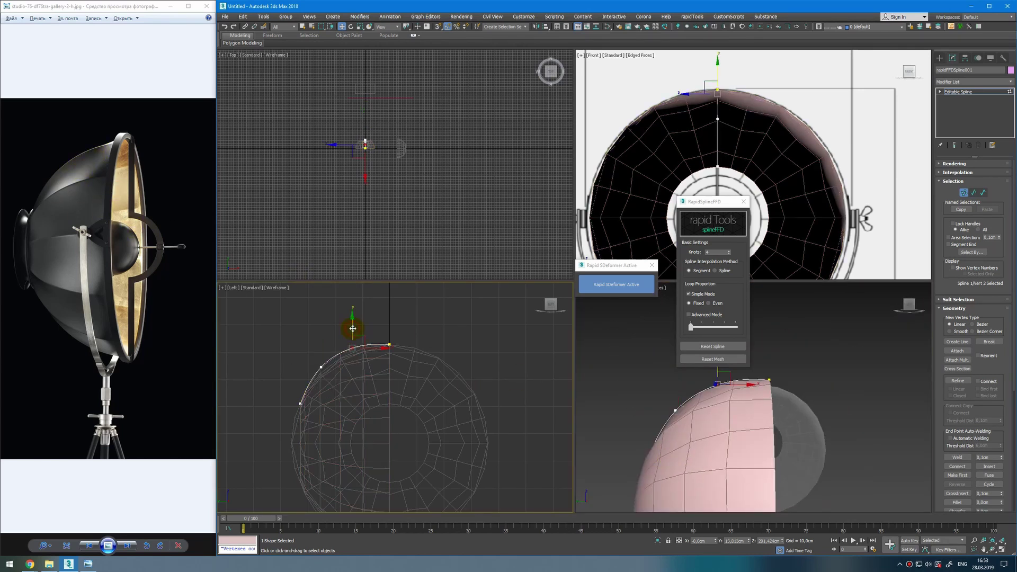
drag(353, 329, 352, 327)
click(321, 366)
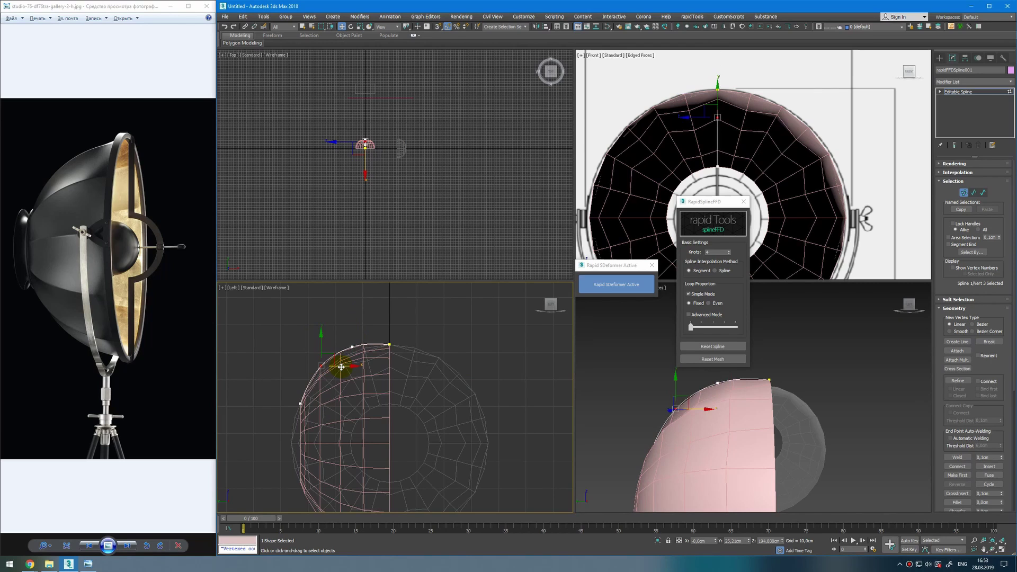
Step: Compare the reshaped shade with the 37,5 side drawing, deactivate the Rapid SDeformer and select the shade mesh
mouse_move(779, 457)
alt+middle_down()
mouse_move(787, 461)
mouse_move(708, 454)
mouse_move(743, 443)
alt+middle_up()
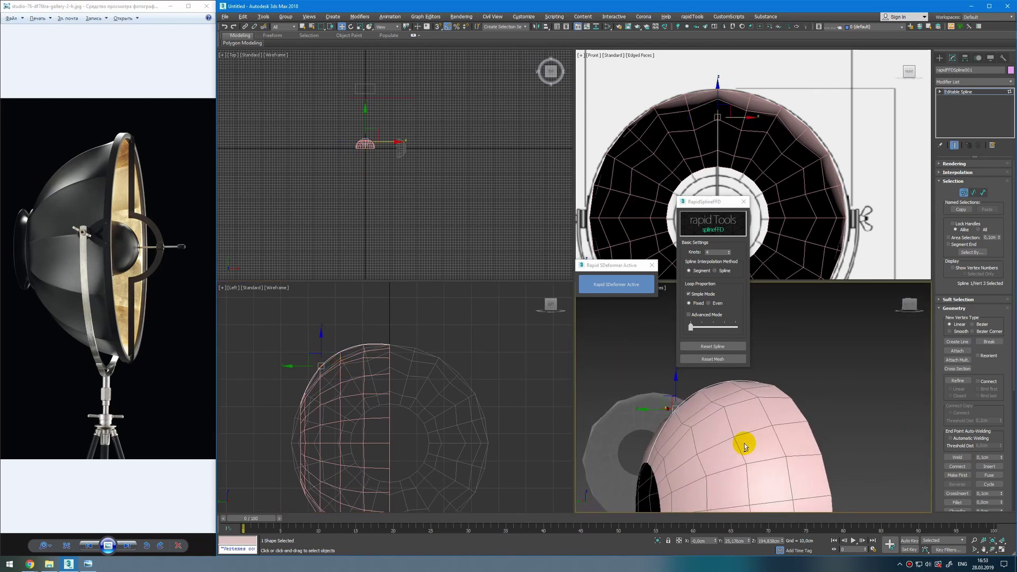
scroll(789, 138, down, 4)
middle_drag(900, 204, 727, 210)
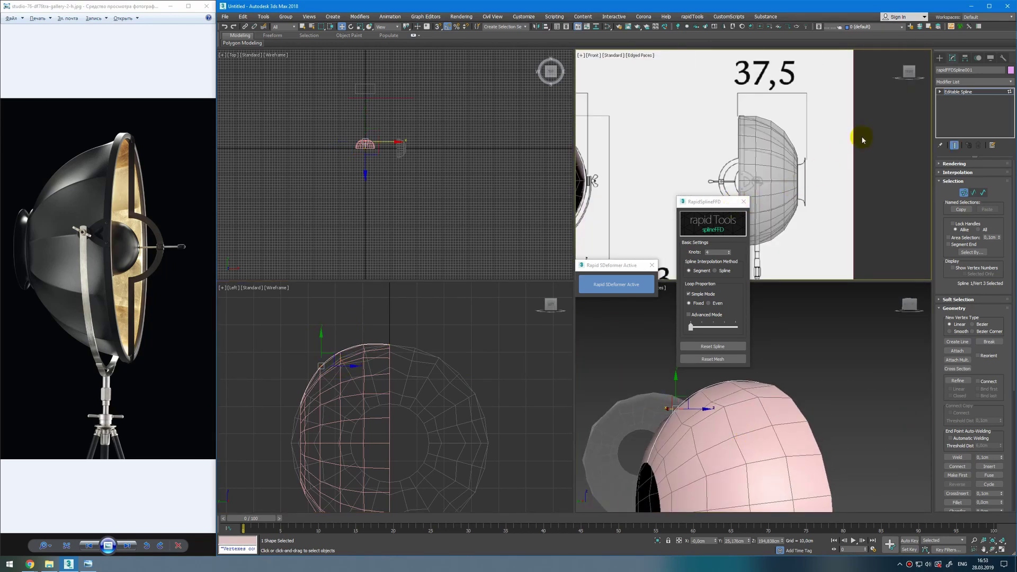
click(615, 284)
key(alt+w)
alt+middle_drag(665, 351, 864, 210)
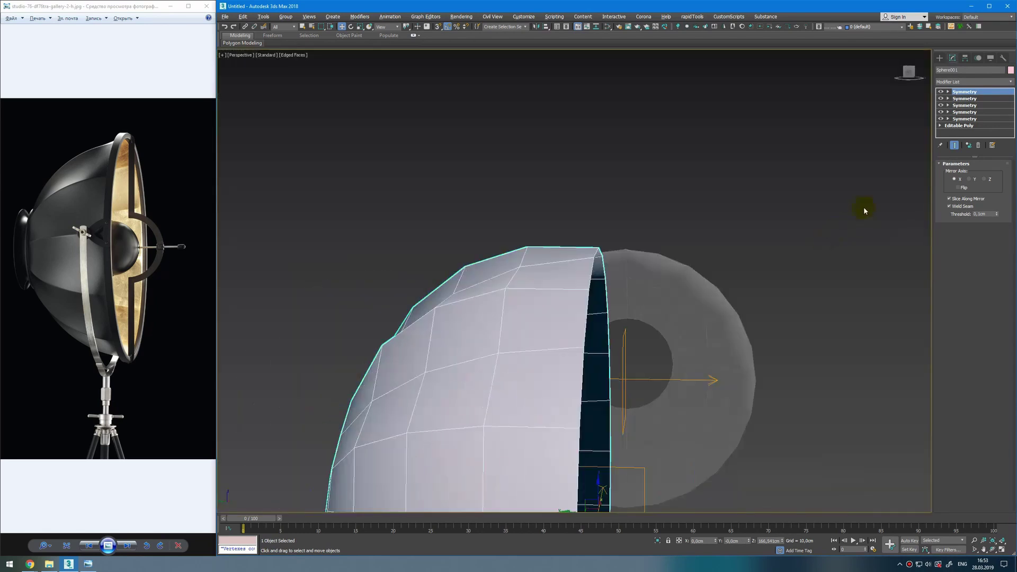
Step: Add a TurboSmooth modifier above the Symmetry modifiers and increase its iterations
click(1009, 85)
text(tu)
key(Return)
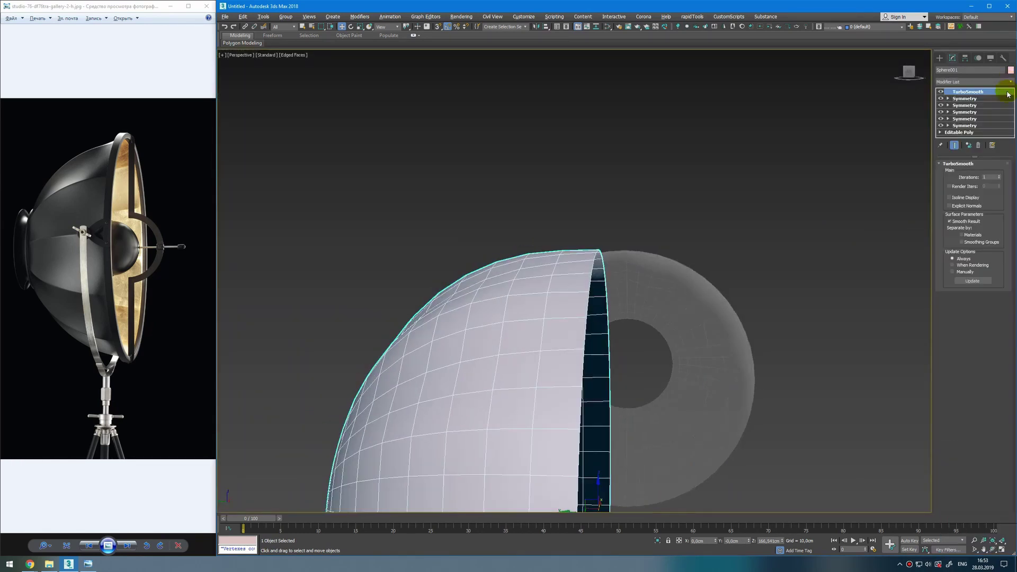
click(999, 176)
Step: Return to the Editable Poly level with the end result hidden and select the strip's six crosswise edges in the Front view
click(959, 132)
alt+middle_drag(598, 254, 472, 257)
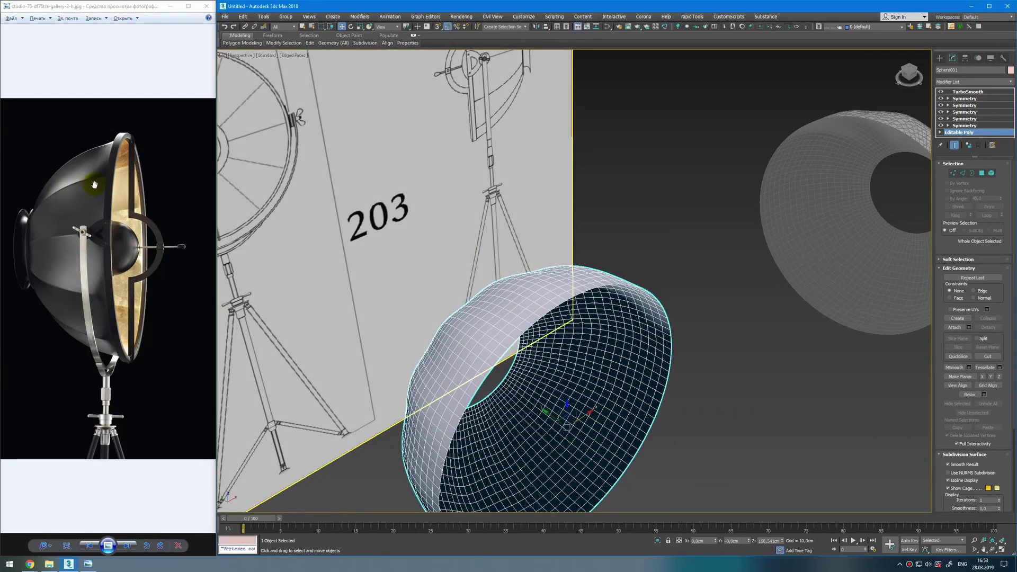
click(953, 145)
alt+middle_drag(535, 313, 444, 262)
key(alt+w)
right_click(755, 134)
key(alt+w)
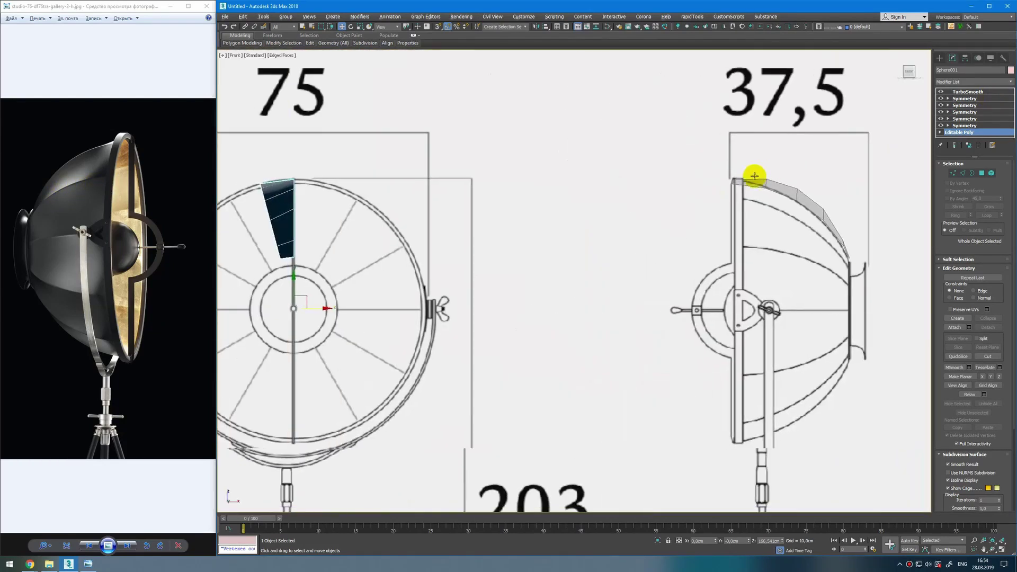
middle_drag(381, 212, 561, 241)
scroll(561, 241, up, 3)
key(2)
drag(415, 161, 418, 302)
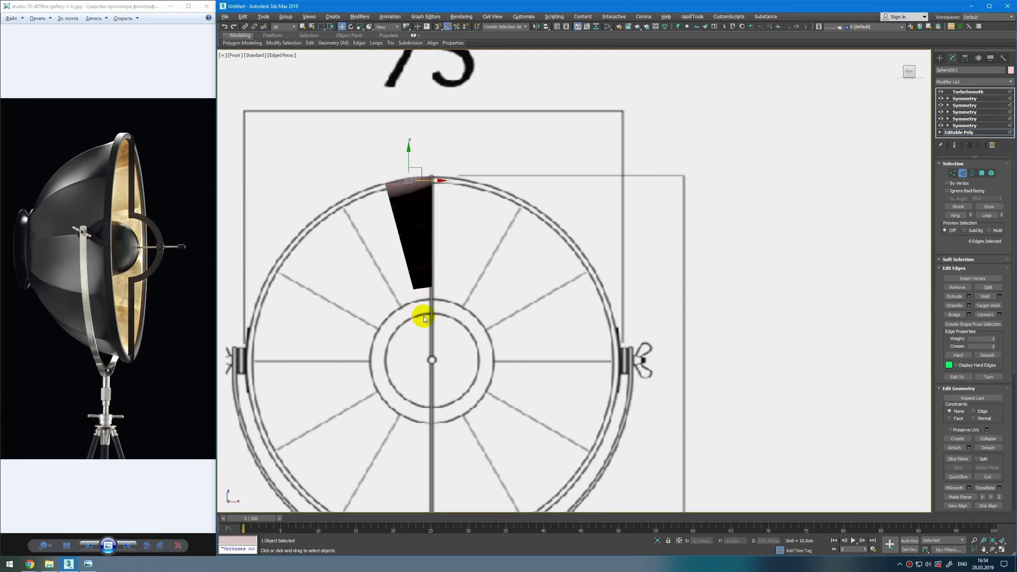
Step: Connect the six selected edges with one segment while previewing the smoothed shade in the shaded perspective view
click(954, 145)
key(alt+w)
right_click(655, 349)
key(alt+w)
key(F4)
scroll(540, 313, up, 2)
click(1000, 315)
Step: Slide the new connecting edge loop toward the strip's long border and check the resulting crease on the smoothed shade
key(alt+w)
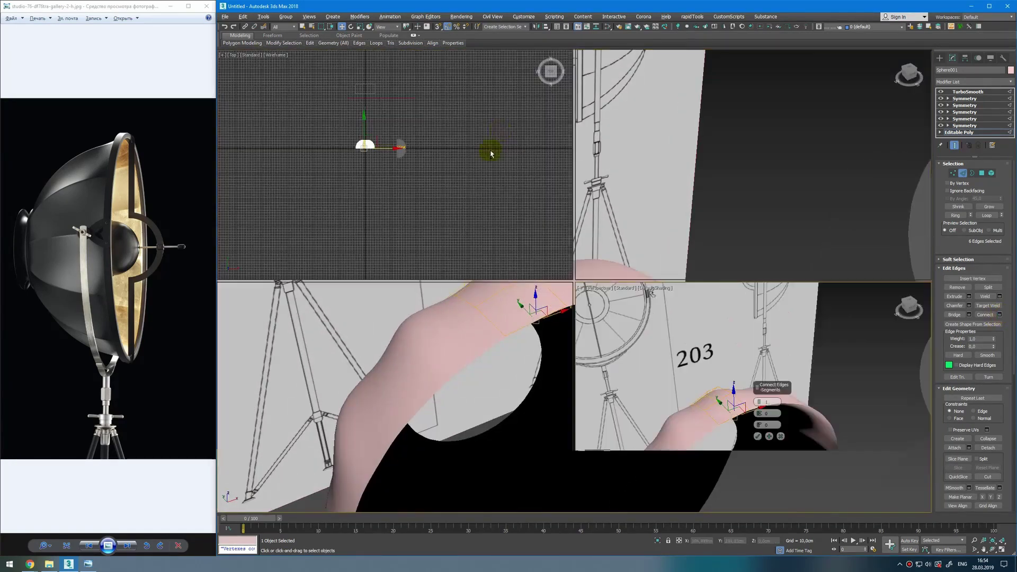
right_click(657, 159)
key(alt+w)
click(953, 145)
click(953, 145)
drag(580, 308, 614, 197)
key(grave)
key(alt+w)
right_click(712, 374)
key(alt+w)
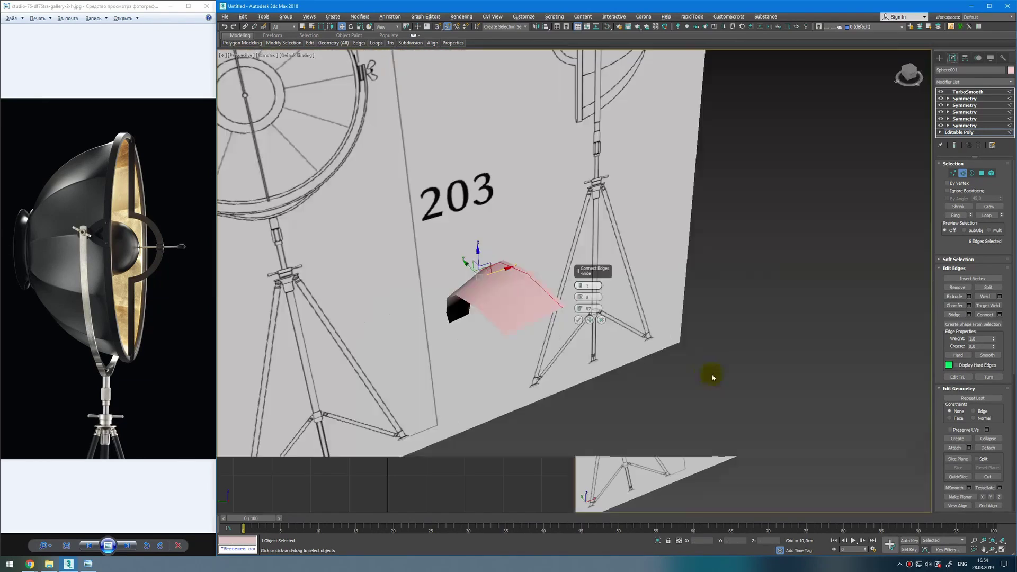
key(grave)
alt+middle_drag(595, 338, 577, 262)
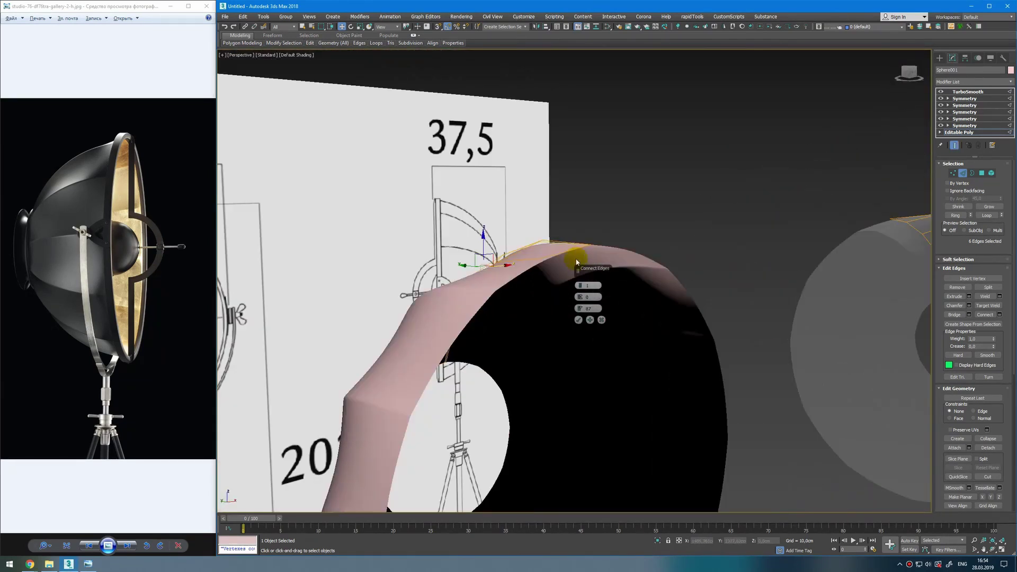
click(546, 242)
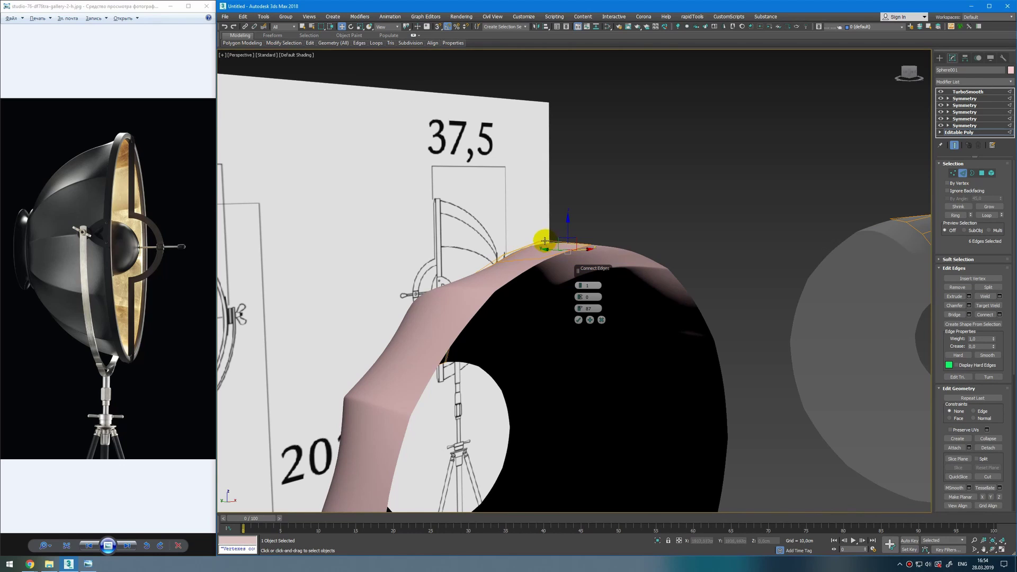